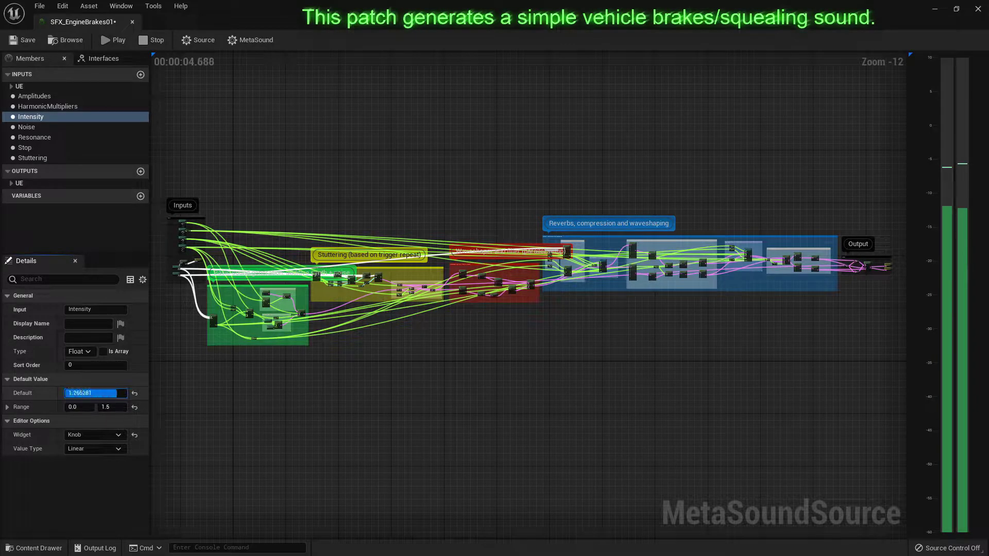
- Lower Intensity to about 0.096, and swing Noise up to about 0.878, then down to zero
left_click_drag(95, 393, 69, 393)
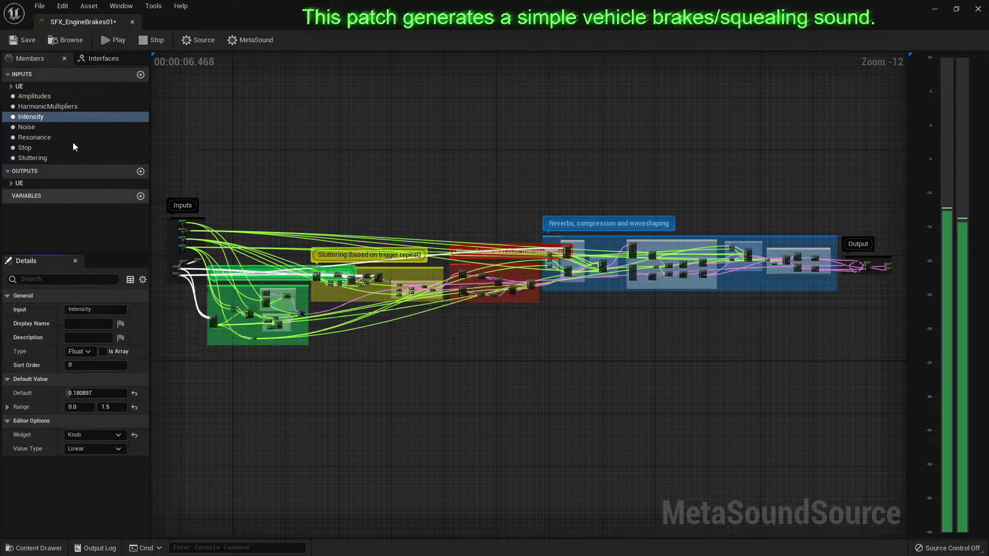
left_click(30, 127)
scroll(184, 244, "up", 4)
scroll(211, 229, "up", 3)
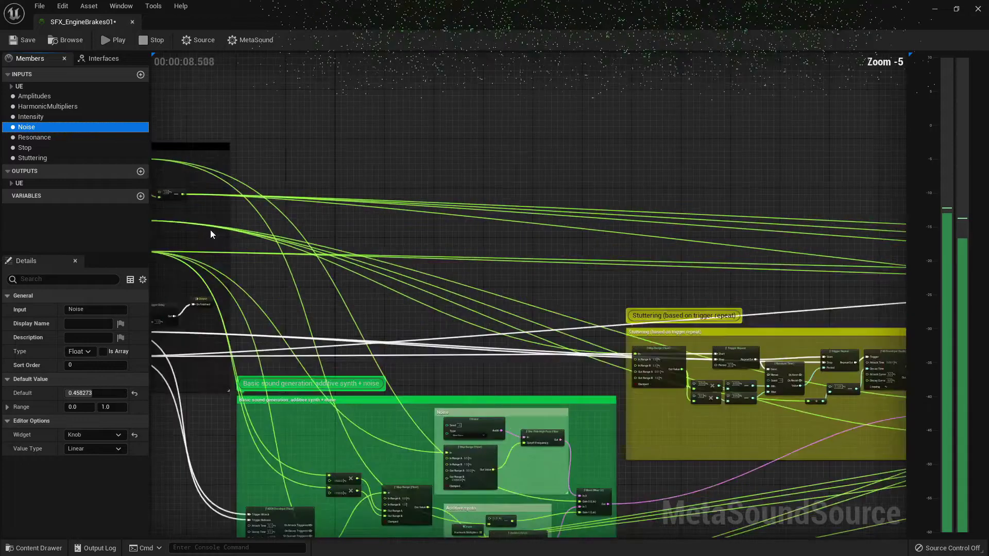
scroll(379, 240, "up", 4)
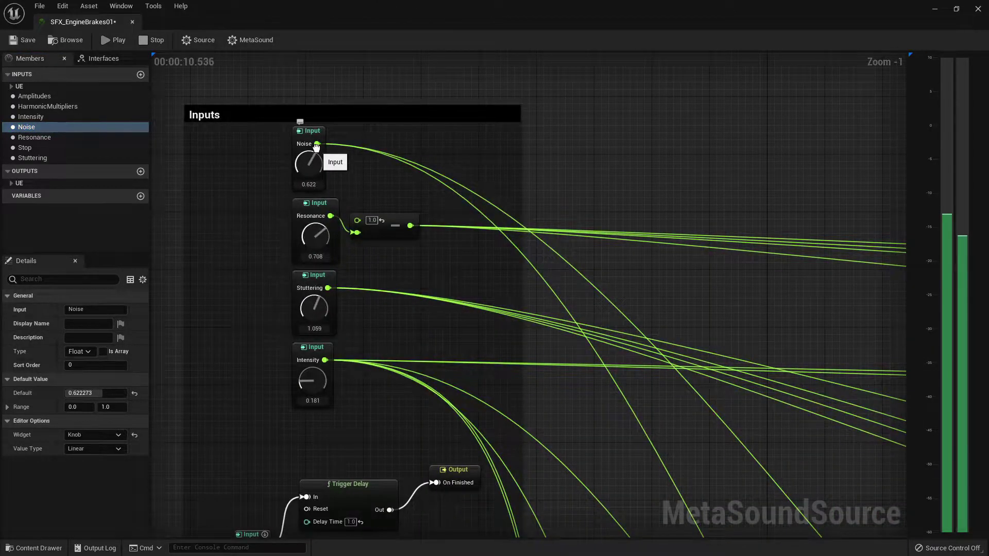
left_click_drag(310, 178, 322, 126)
mouse_move(311, 235)
left_mouse_down()
mouse_move(323, 315)
mouse_move(314, 384)
mouse_move(305, 374)
left_mouse_up()
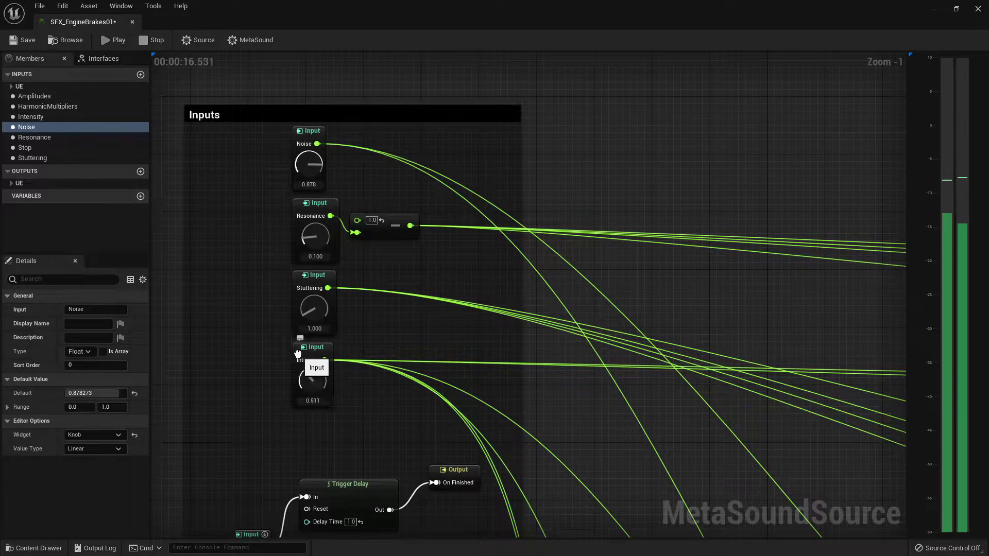
left_click_drag(325, 217, 332, 170)
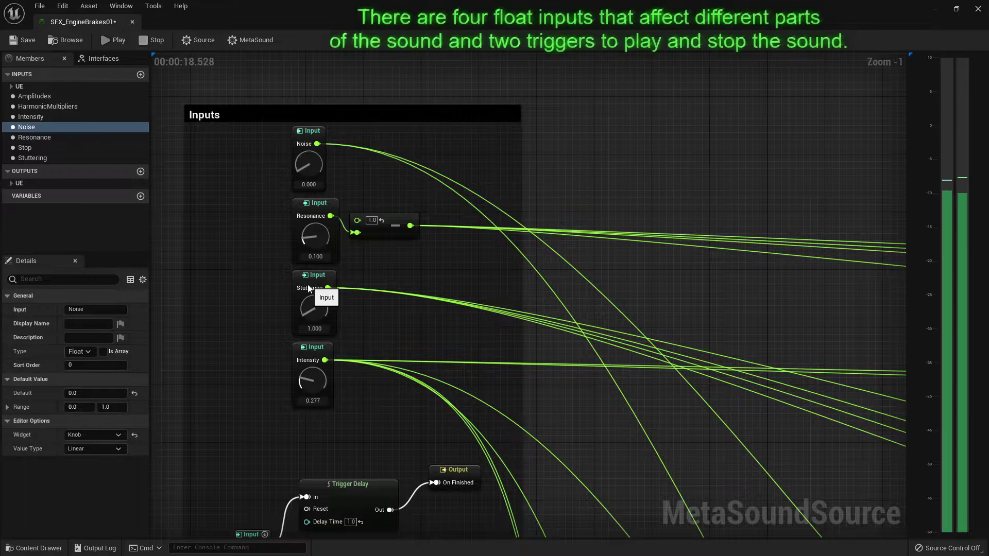
mouse_move(312, 380)
left_mouse_down()
mouse_move(329, 392)
mouse_move(294, 408)
mouse_move(306, 423)
left_mouse_up()
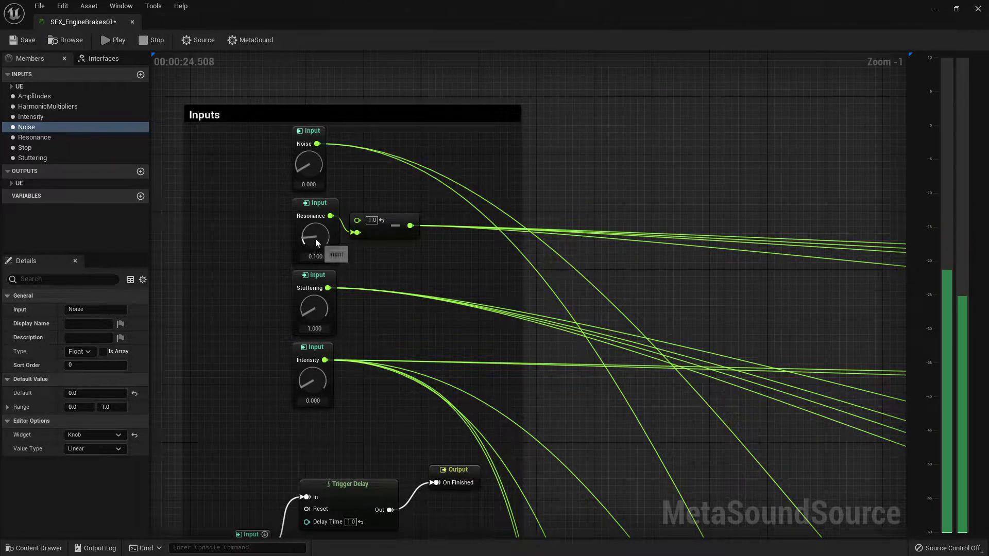
- Raise Resonance to about 0.824 and then full, and nudge Stuttering up to about 1.050
left_click_drag(315, 236, 324, 160)
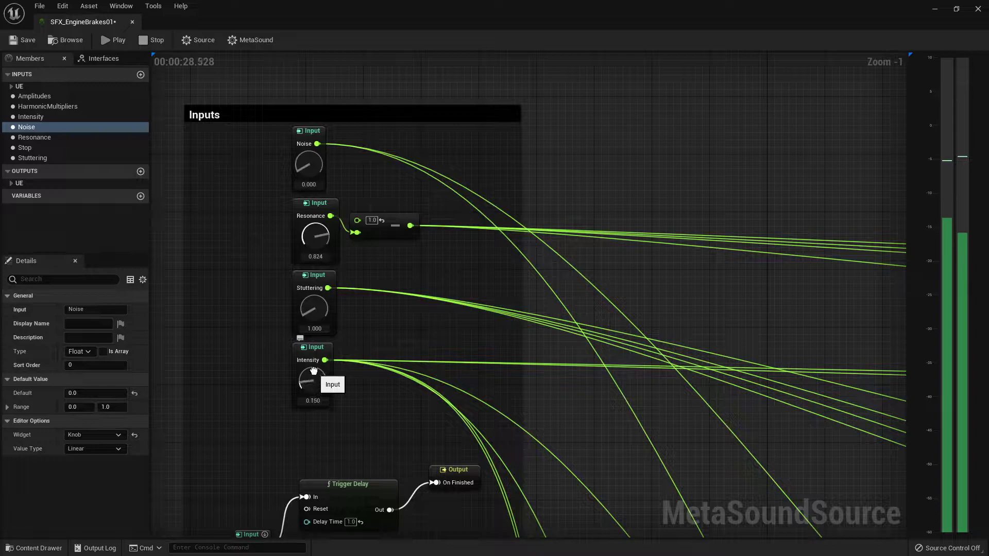
left_click_drag(315, 384, 316, 371)
left_click_drag(315, 236, 316, 189)
mouse_move(322, 316)
left_mouse_down()
mouse_move(323, 308)
mouse_move(314, 320)
left_mouse_up()
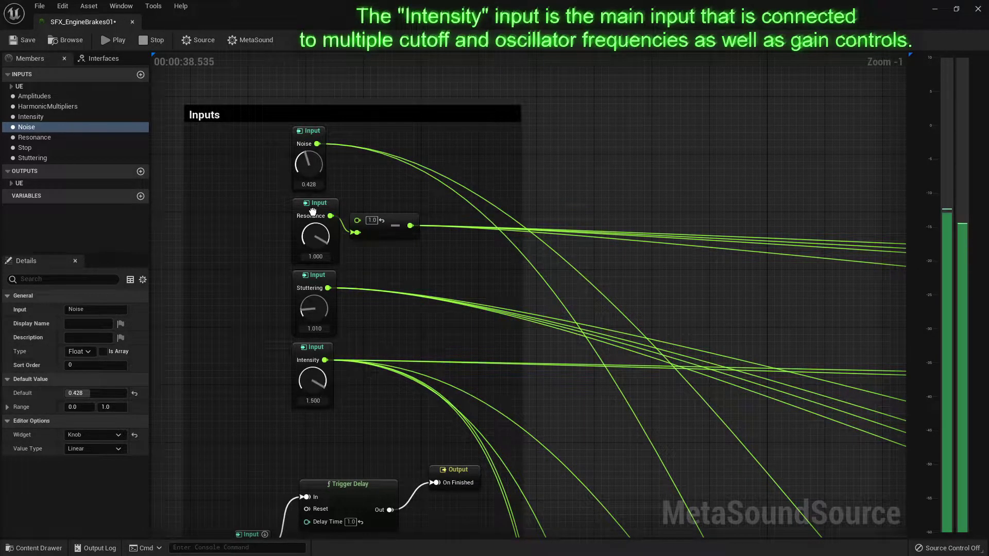
- Sweep Intensity through 0.75, 0.546 and 0.156 to 0.114, Noise to 0.024, and Resonance to 0.540
mouse_move(312, 380)
left_mouse_down()
mouse_move(312, 361)
mouse_move(293, 376)
mouse_move(295, 347)
left_mouse_up()
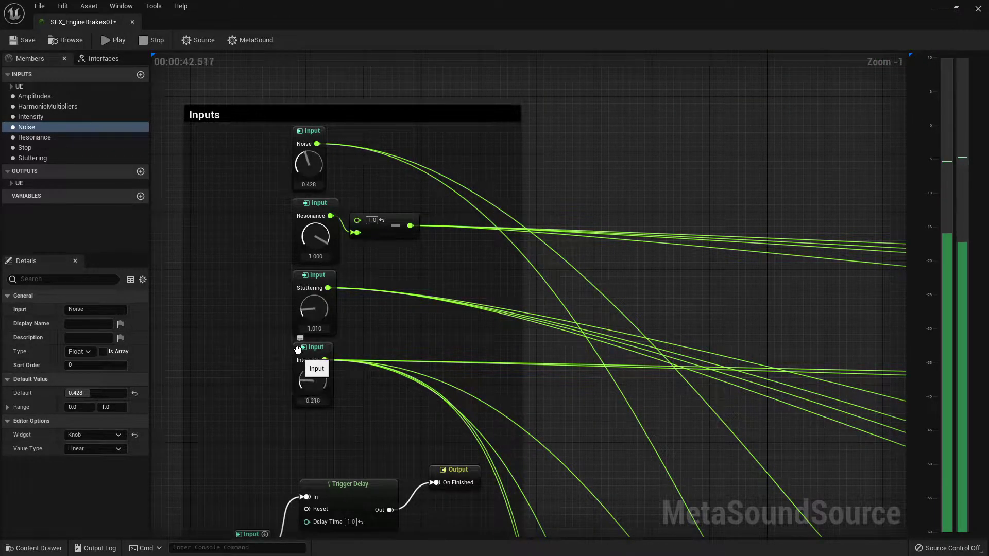
left_click_drag(308, 164, 314, 192)
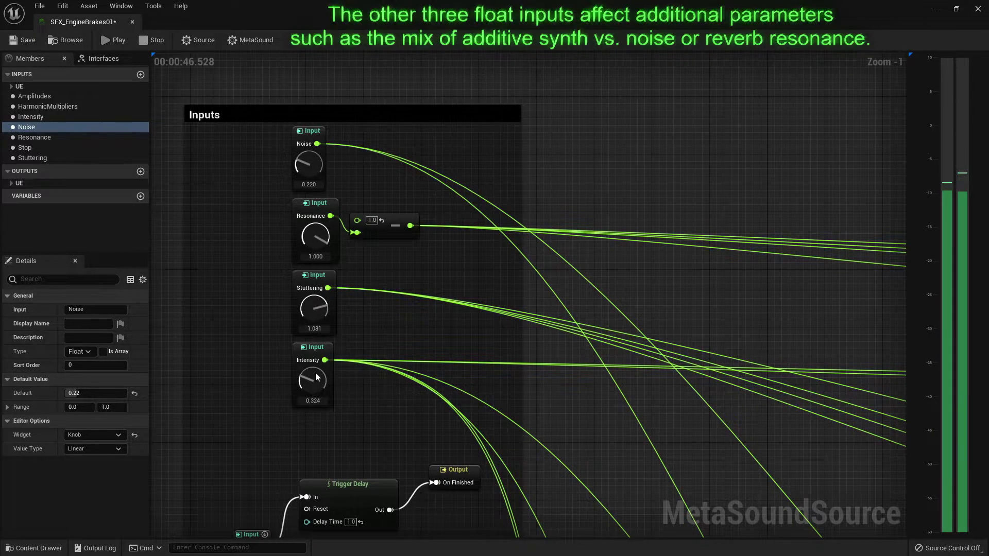
left_click_drag(315, 380, 309, 384)
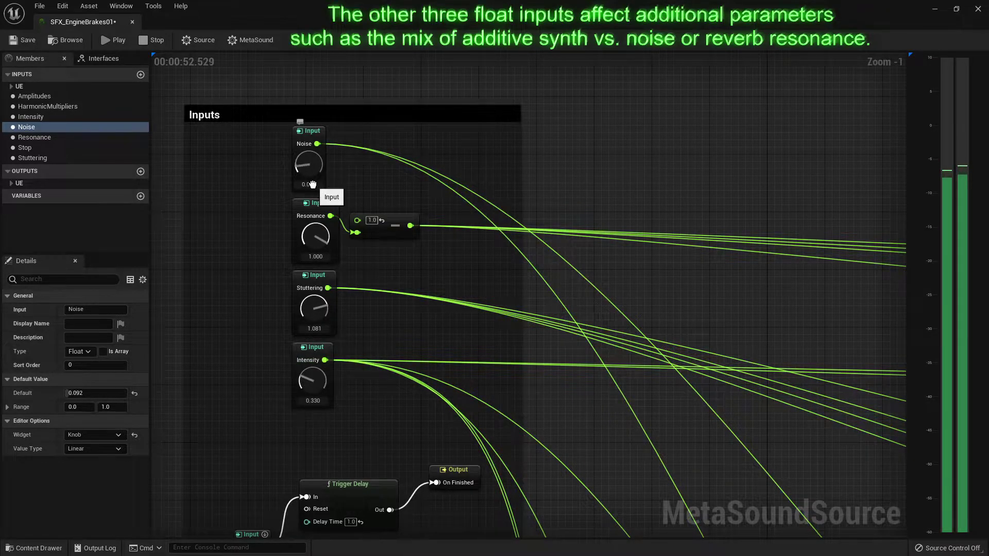
left_click_drag(312, 185, 311, 156)
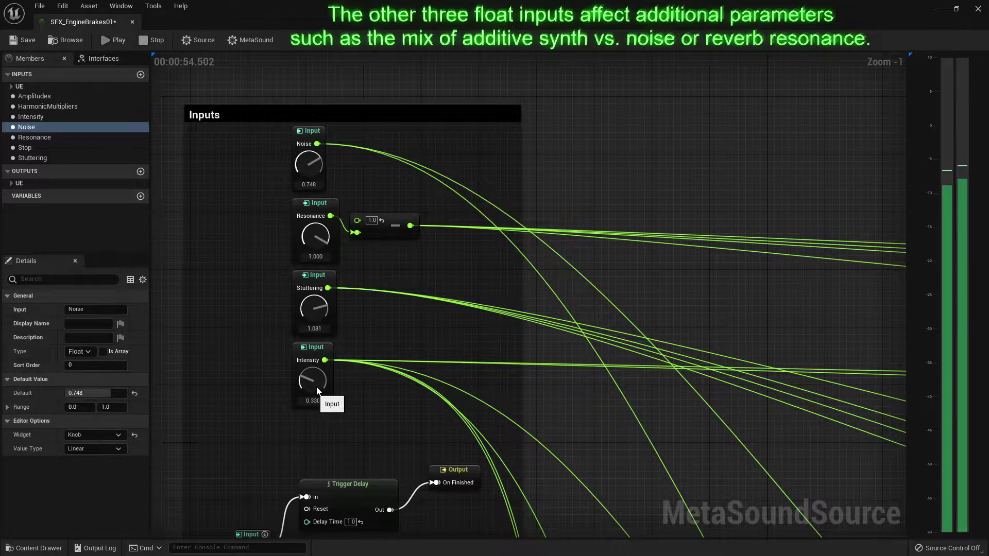
left_click_drag(306, 392, 298, 421)
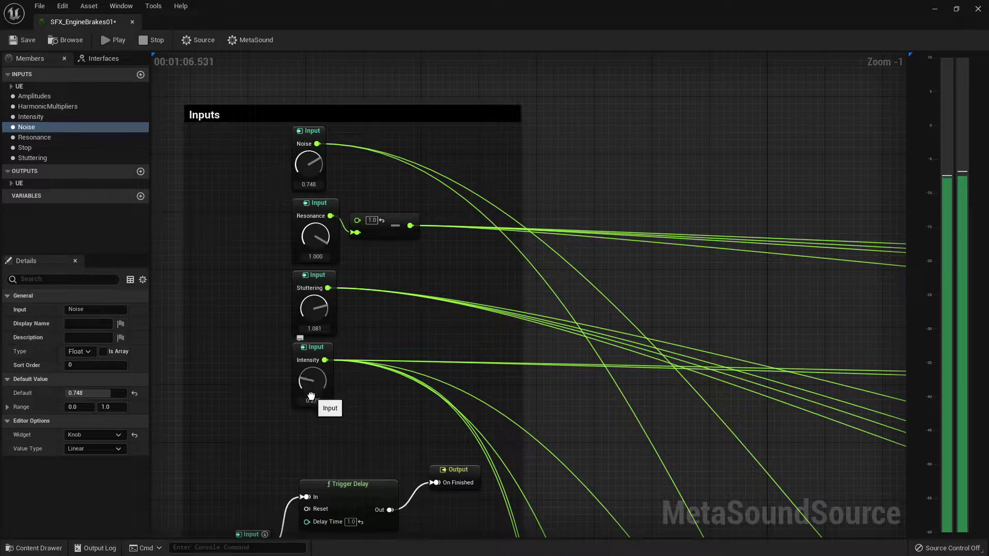
left_click_drag(306, 382, 307, 407)
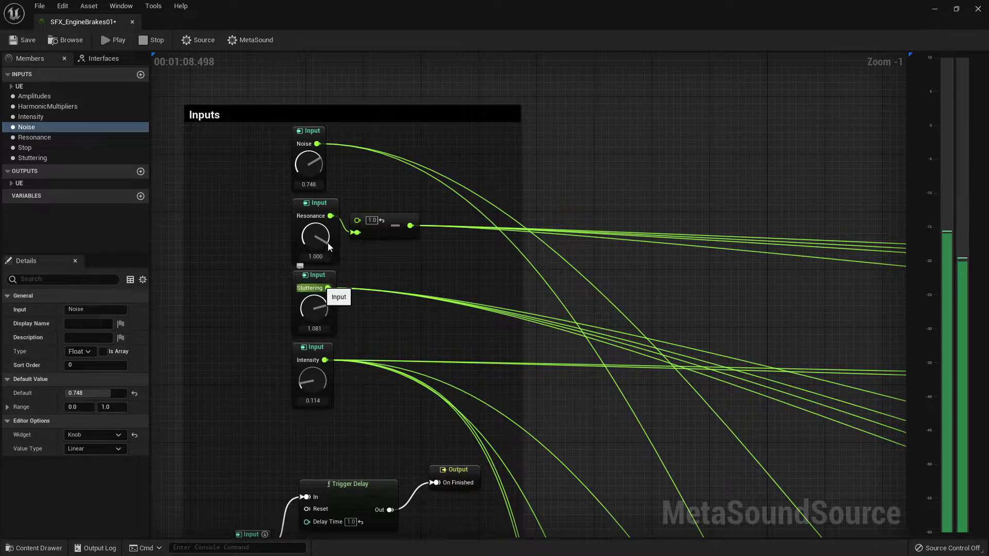
mouse_move(315, 236)
left_mouse_down()
mouse_move(316, 252)
mouse_move(319, 242)
left_mouse_up()
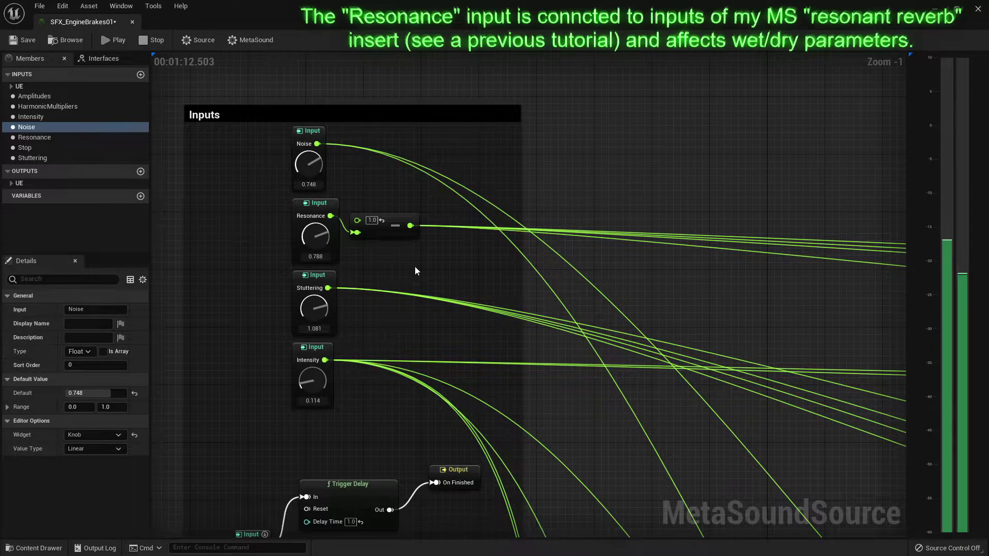
scroll(410, 266, "down", 1)
scroll(532, 310, "down", 5)
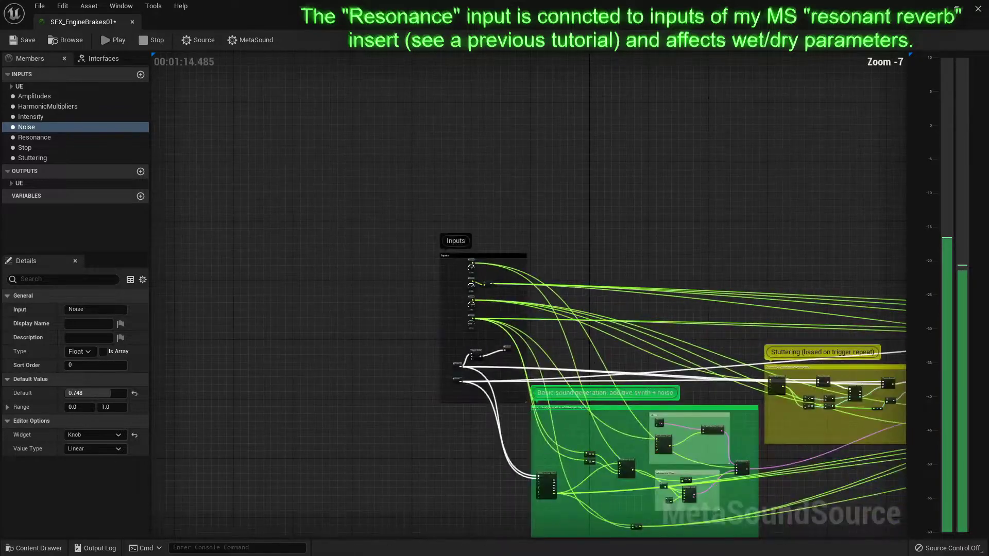
right_click_drag(532, 310, 181, 239)
scroll(448, 292, "up", 6)
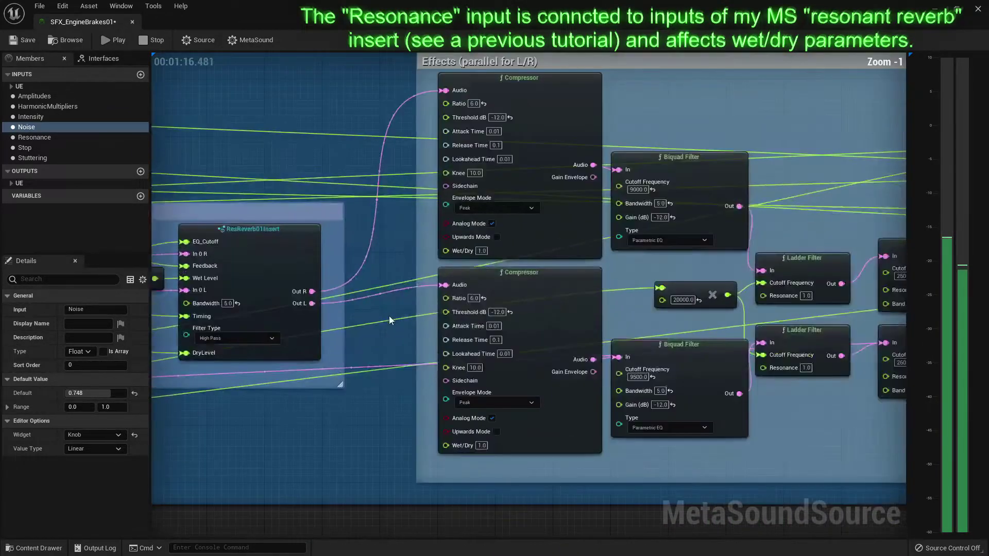
right_click_drag(389, 317, 664, 324)
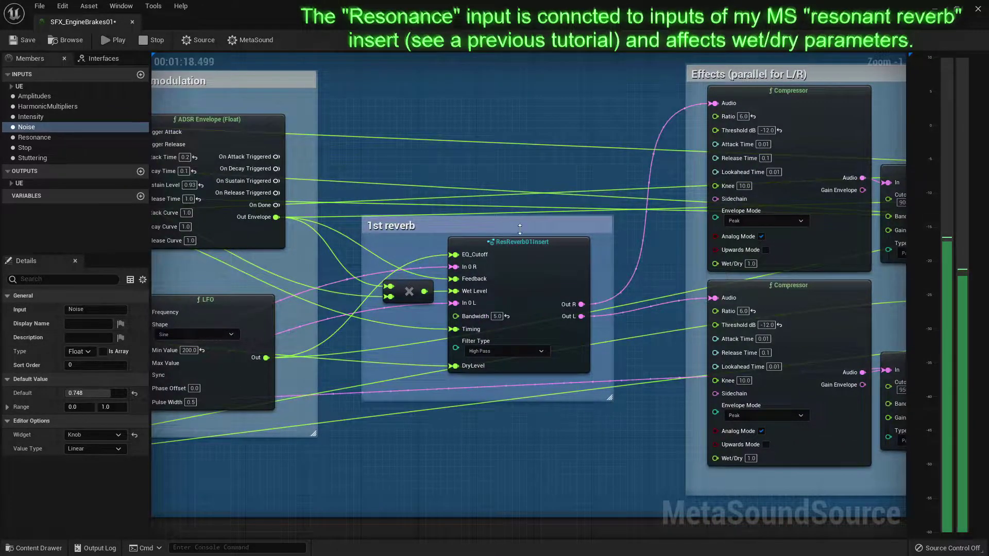
double_click(539, 280)
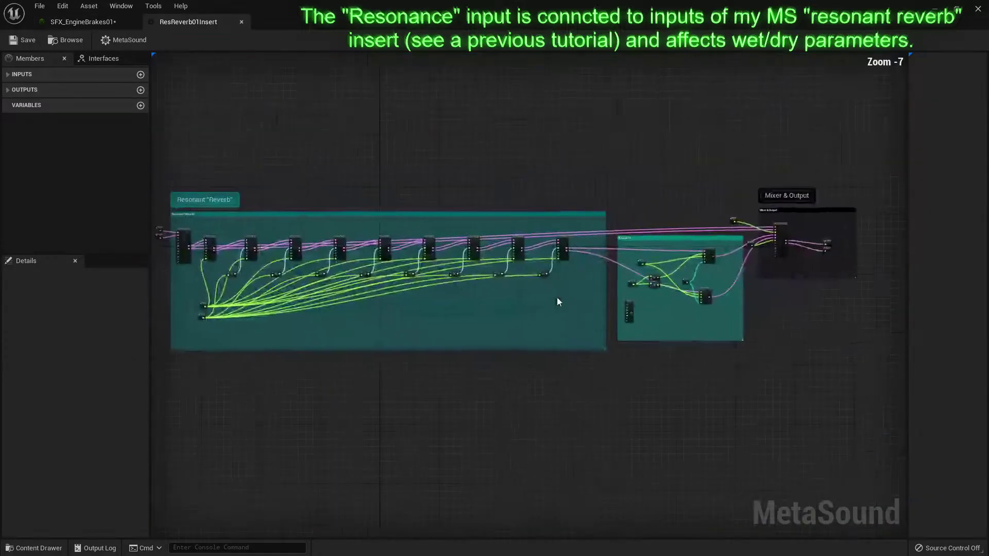
scroll(265, 259, "up", 5)
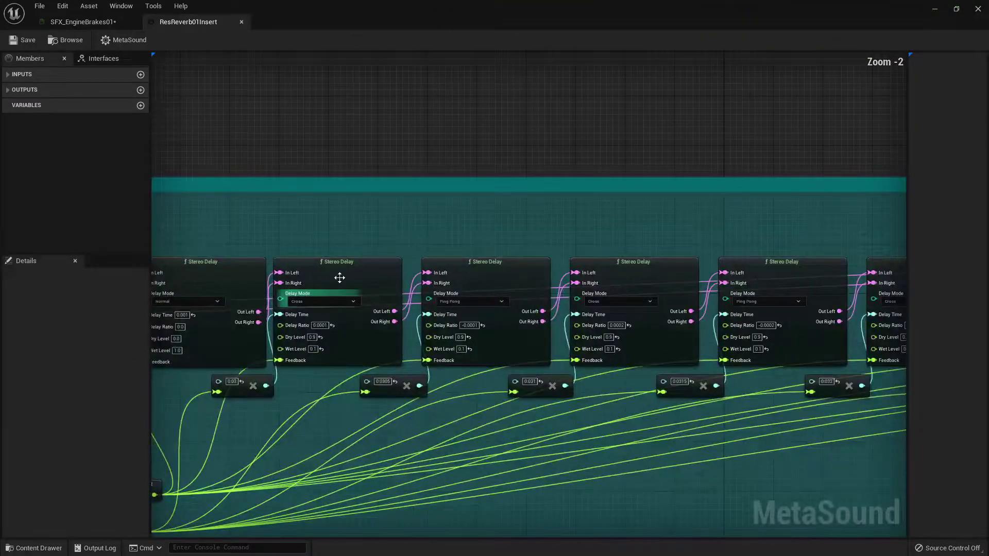
scroll(547, 313, "down", 6)
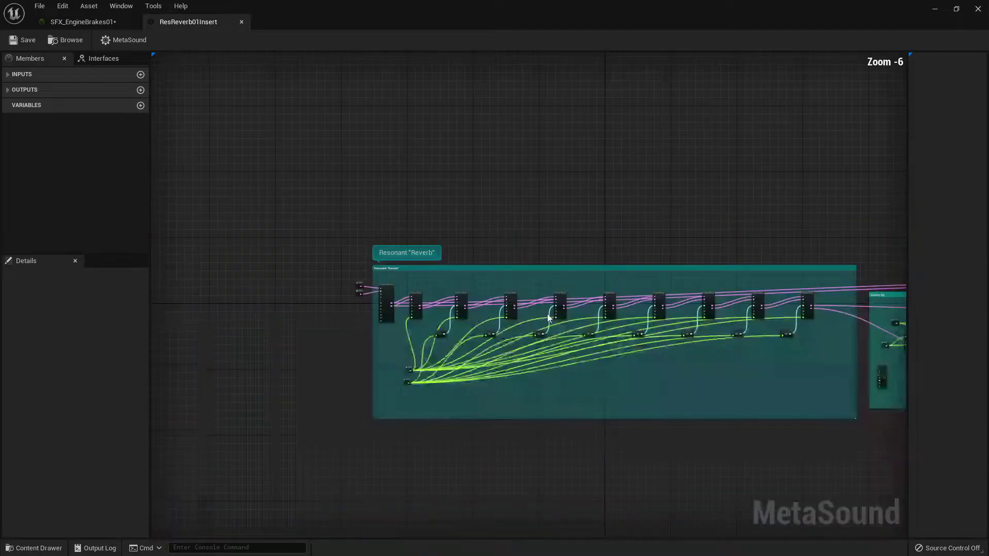
left_click(241, 22)
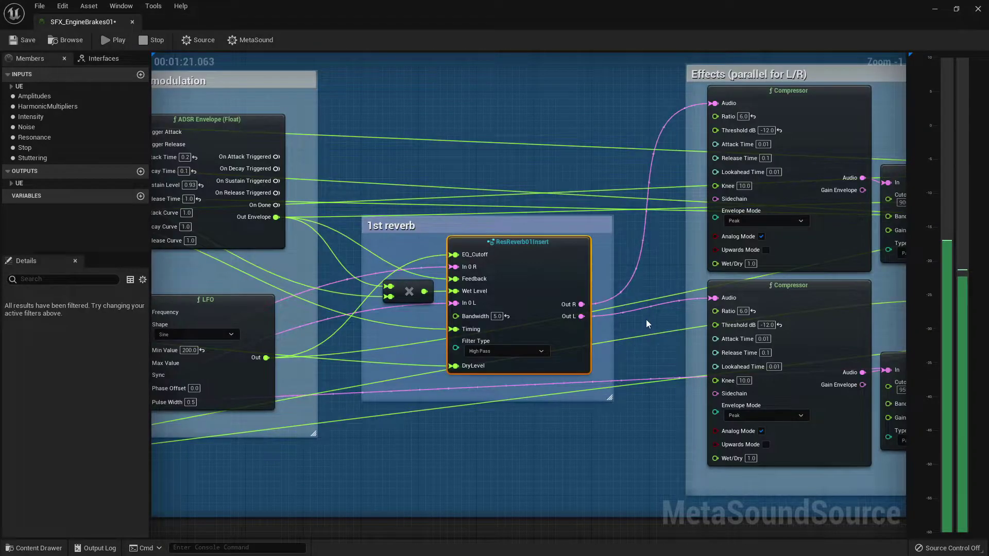
- Inspect the Intensity and Resonance defaults, then raise Intensity's default to about 1.11
scroll(646, 319, "down", 6)
scroll(618, 297, "up", 6)
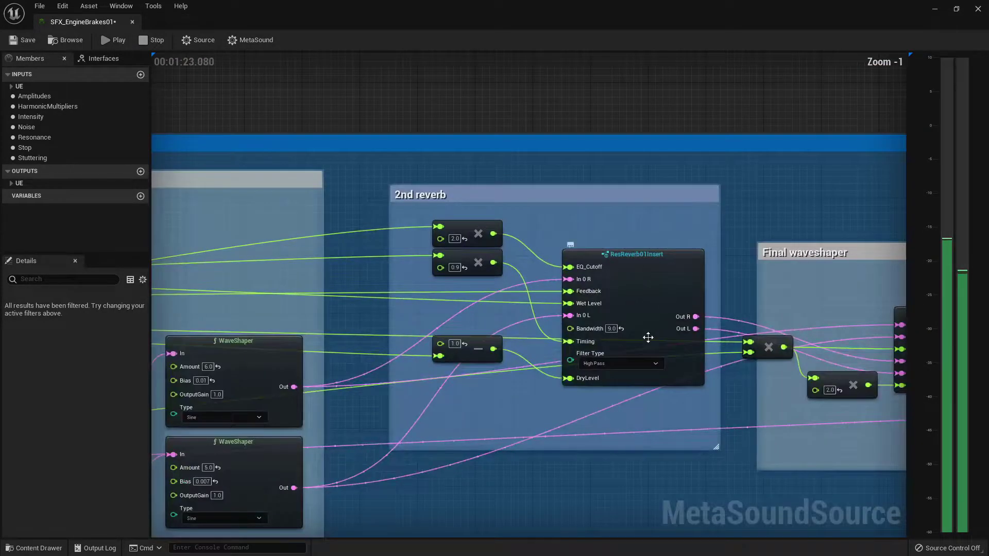
scroll(622, 328, "down", 7)
scroll(456, 281, "up", 5)
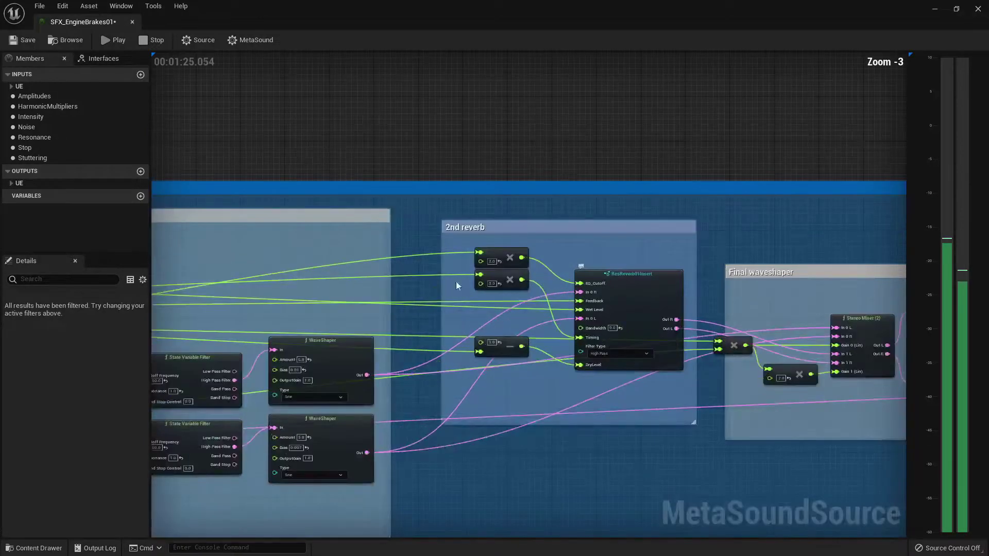
left_click(31, 117)
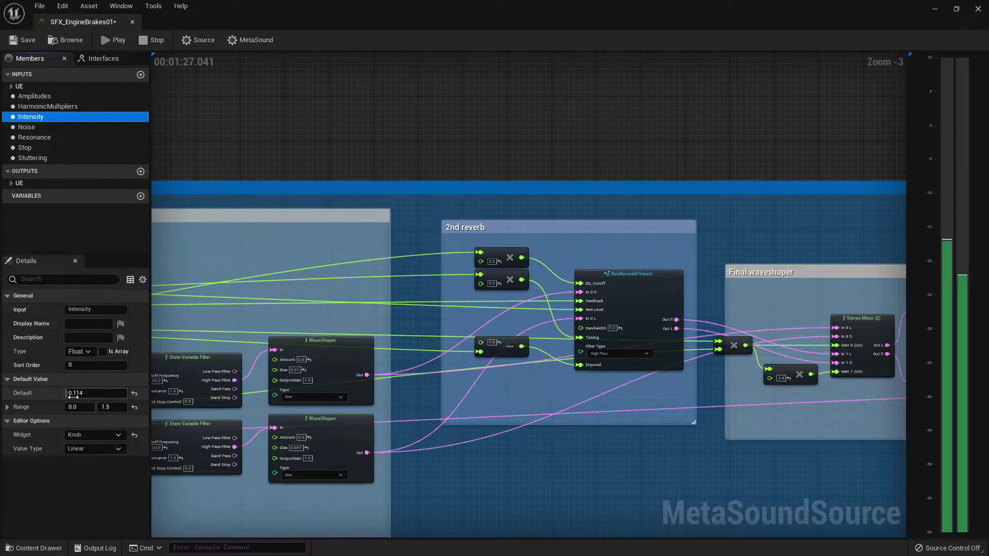
left_click(80, 392)
left_click(36, 137)
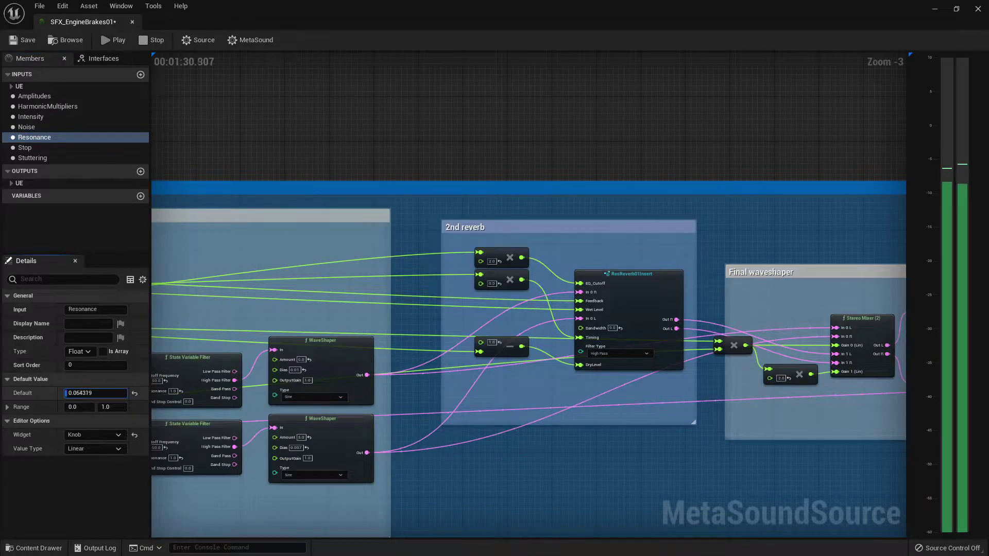
left_click(246, 283)
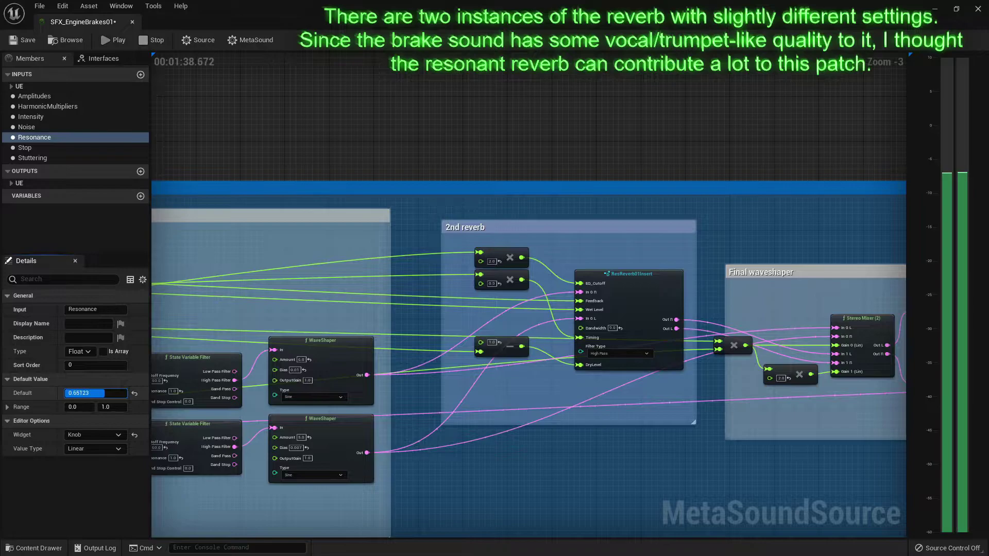
left_click(31, 116)
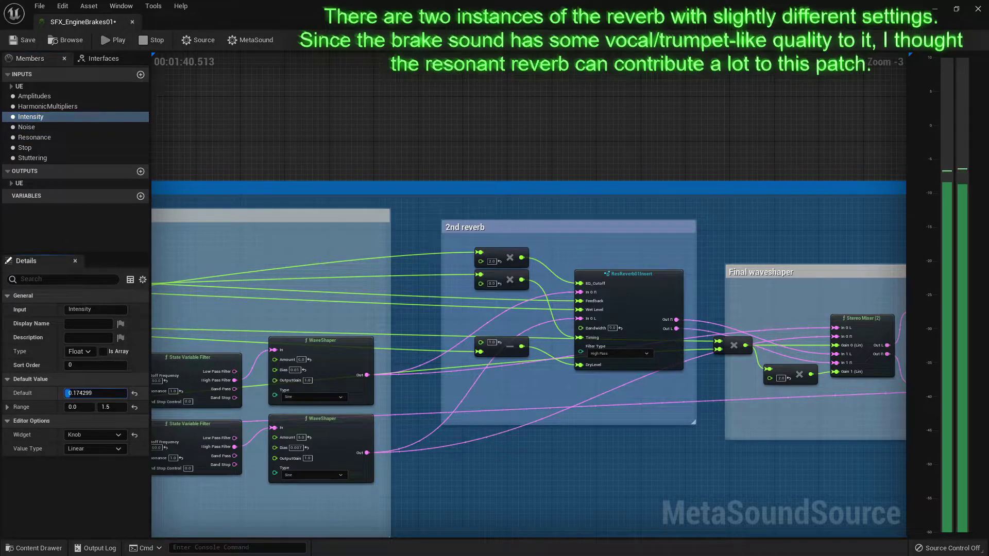
left_click_drag(95, 393, 124, 393)
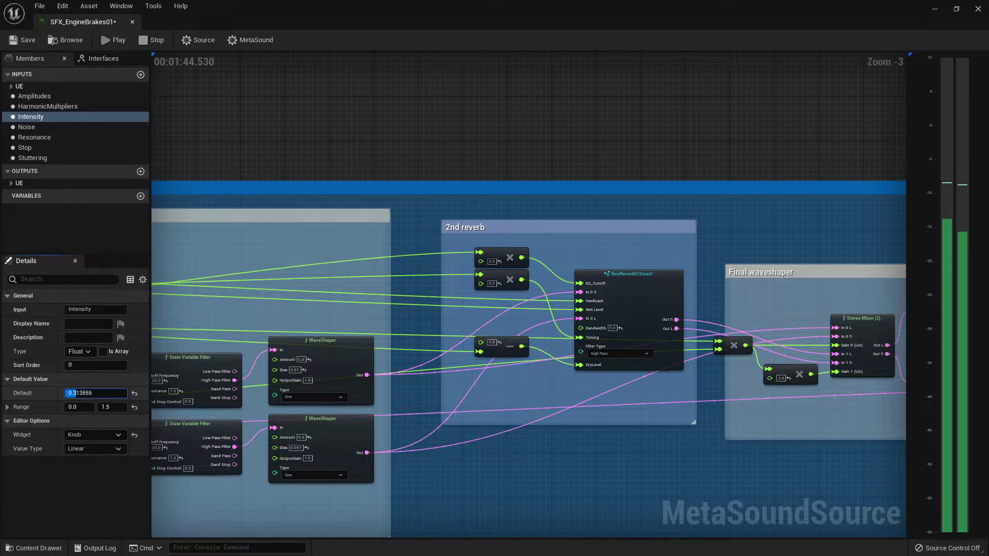
- Set Intensity to about 0.362, Resonance near 0.646 and Noise to 0.748, and lower Stuttering's default
left_click(80, 138)
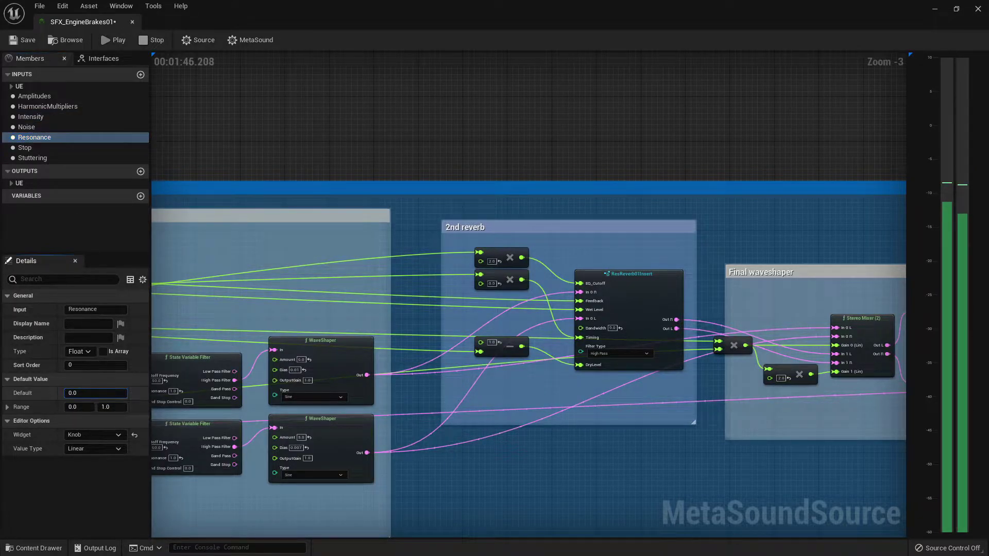
left_click(55, 118)
left_click_drag(82, 390, 110, 393)
left_click(45, 137)
left_click(44, 128)
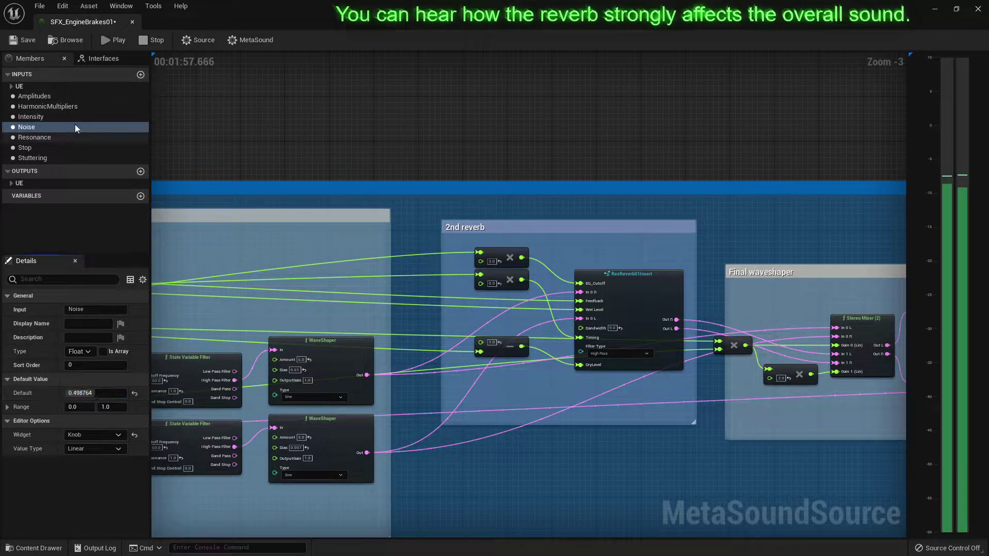
left_click(37, 157)
left_click_drag(109, 393, 83, 393)
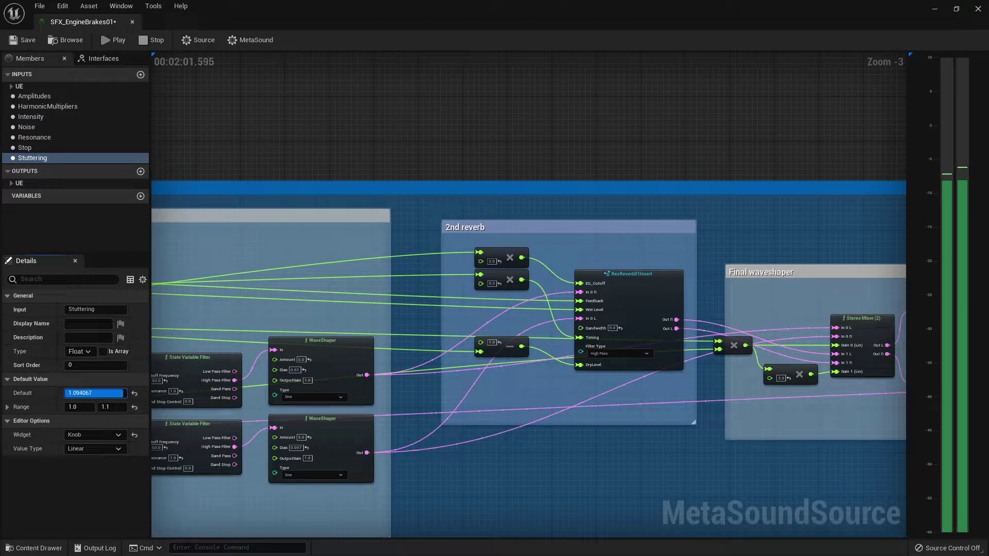
- Pan over to the green and yellow node groups and select the Additive Synth node
scroll(401, 287, "down", 3)
right_click_drag(401, 287, 603, 321)
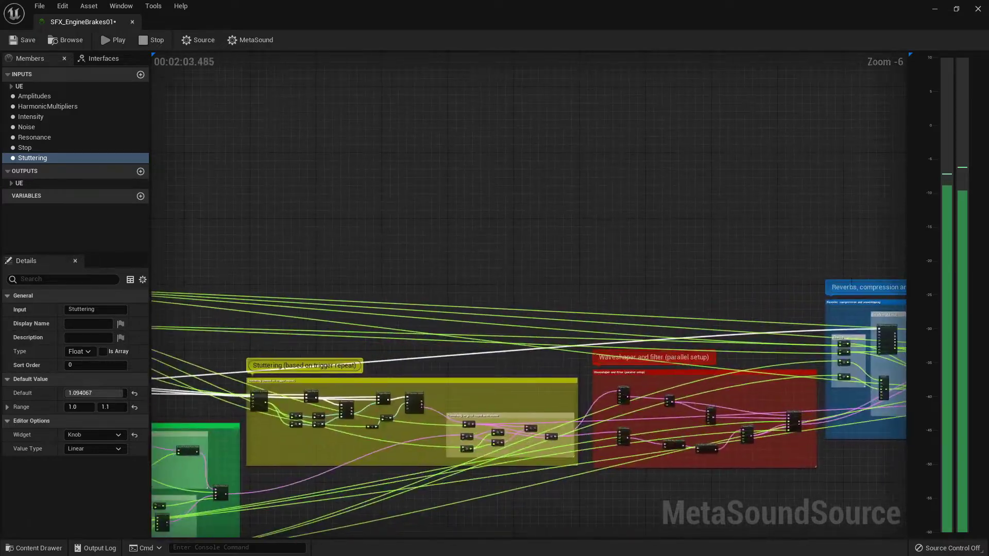
scroll(255, 345, "up", 5)
scroll(258, 346, "up", 1)
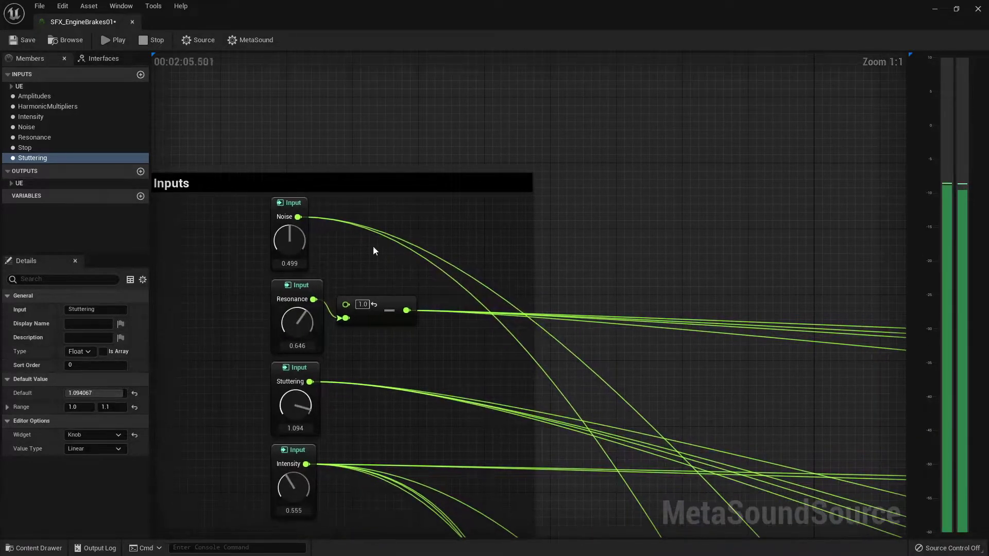
scroll(546, 372, "down", 4)
mouse_move(546, 372)
right_mouse_down()
mouse_move(397, 279)
mouse_move(574, 310)
right_mouse_up()
scroll(396, 278, "up", 3)
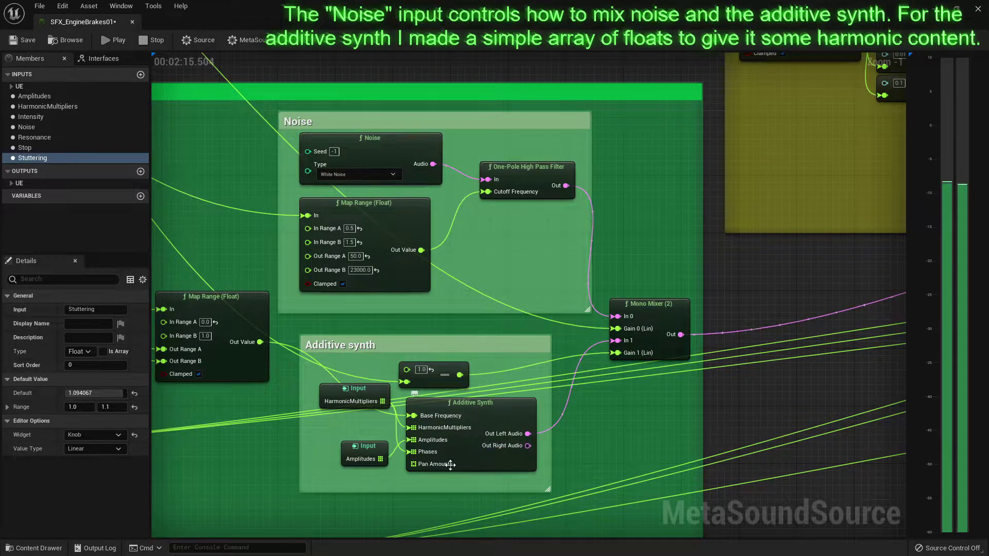
left_click(477, 406)
- Change HarmonicMultipliers Index [2] to 4, then 9, then back to 2, and view Amplitudes
left_click(374, 404)
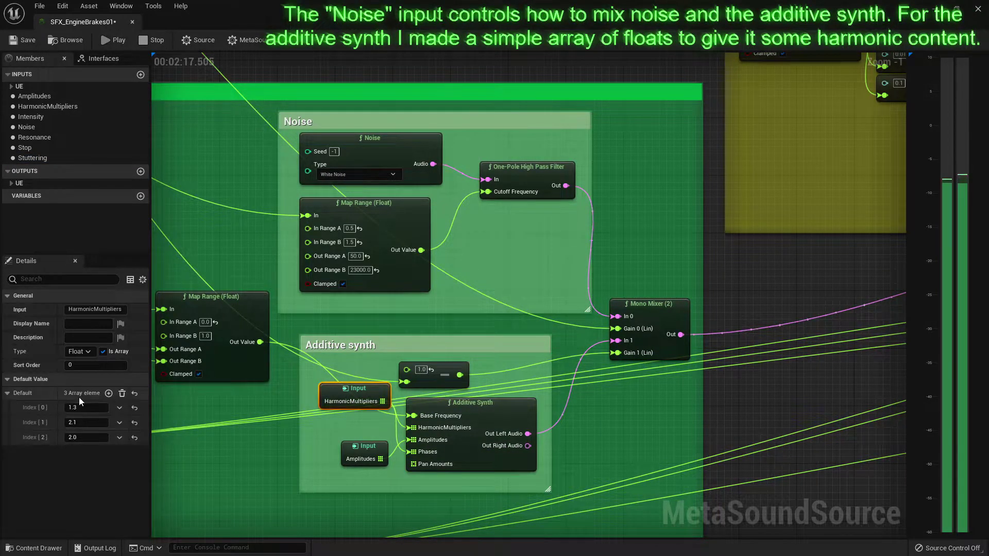
left_click(86, 438)
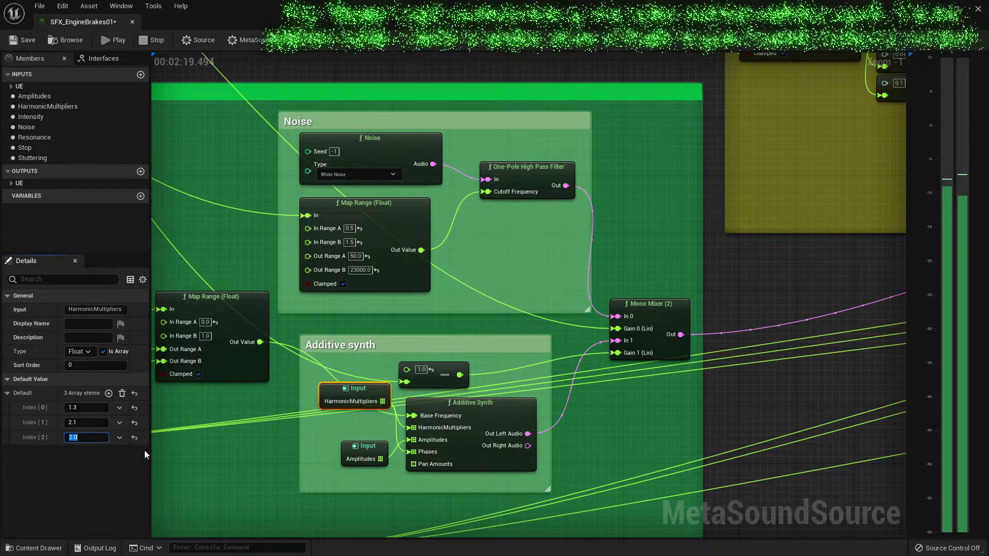
type("4")
key("Return")
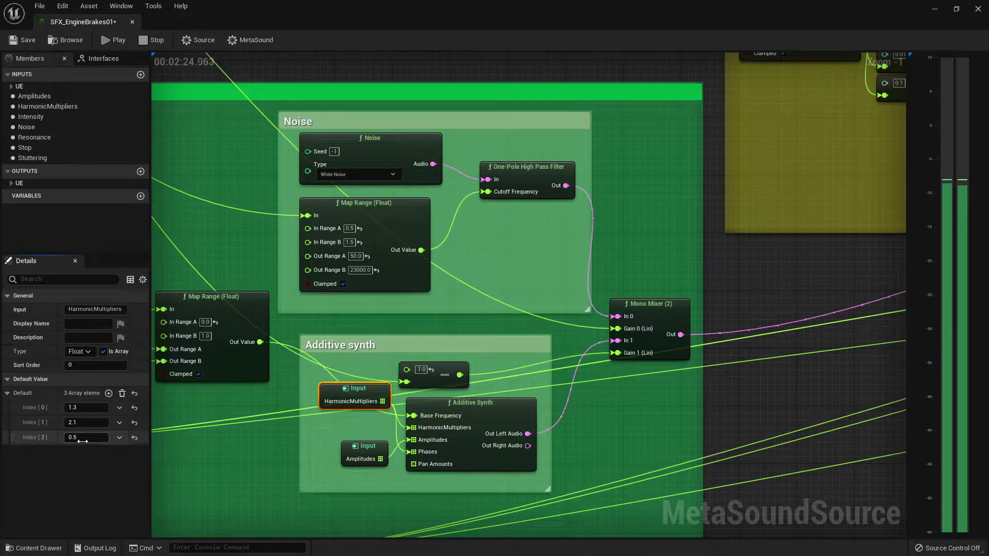
left_click(83, 442)
type("9")
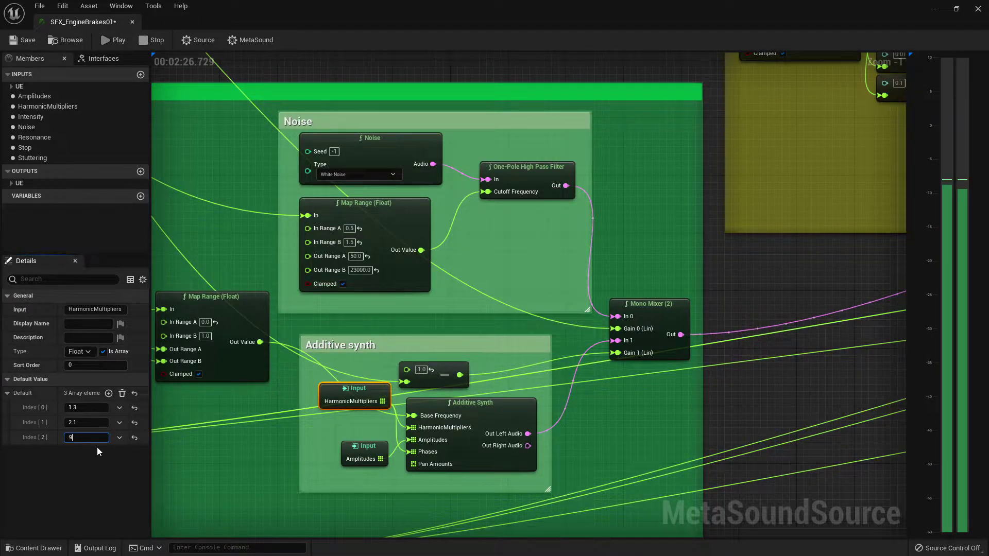
type("1.5")
key("Return")
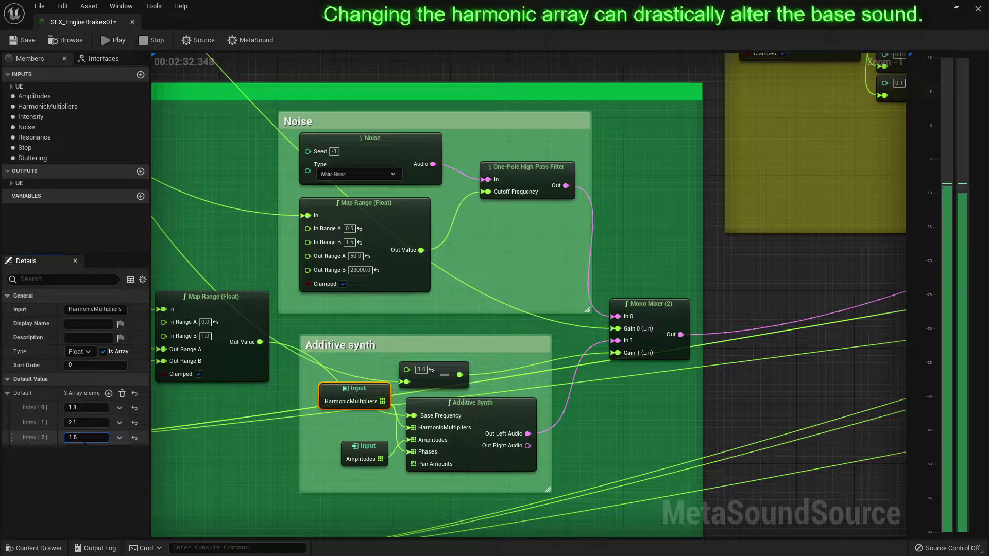
left_click(82, 439)
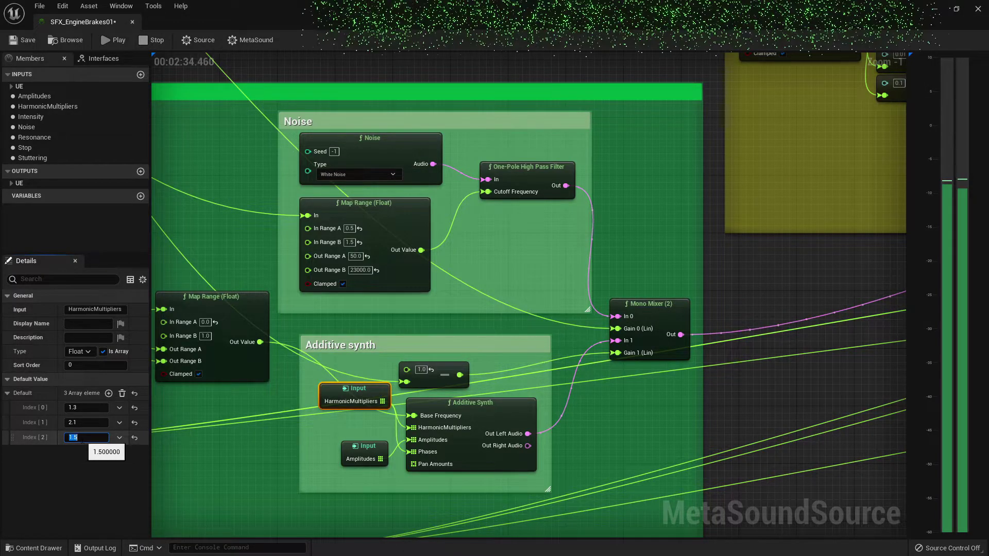
type("2")
key("Return")
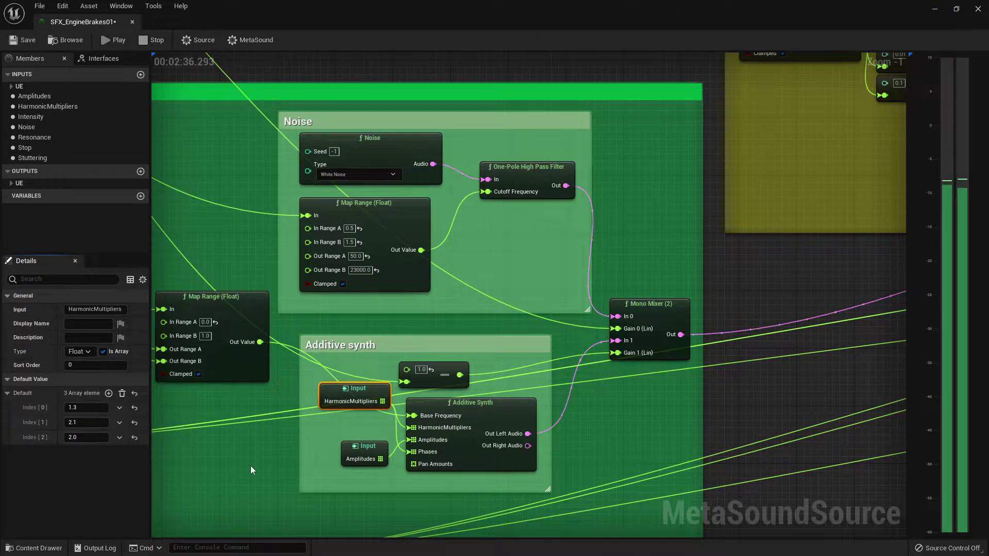
left_click(363, 452)
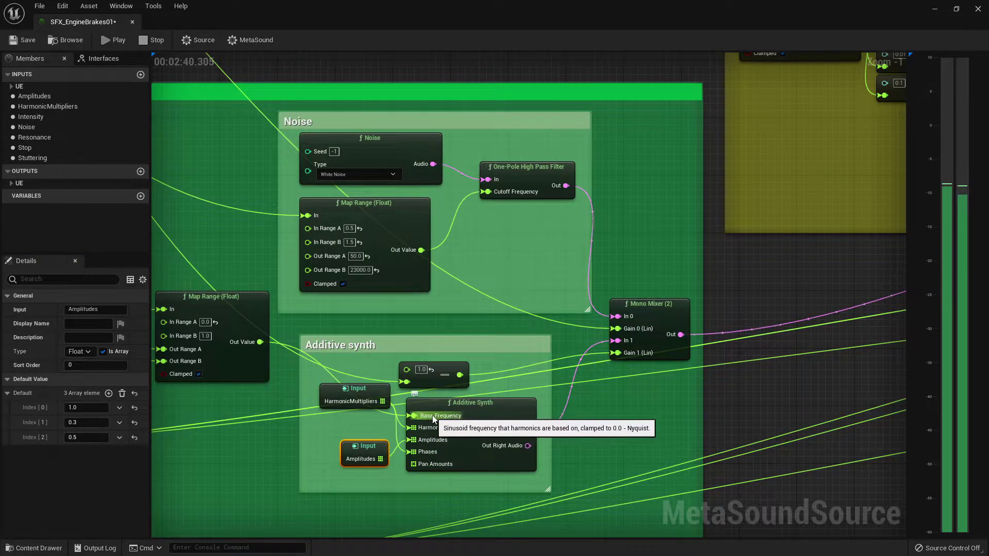
- Pan past the ADSR Envelope to the Additive Synth and nudge the HarmonicMultipliers node down-left
scroll(289, 347, "down", 1)
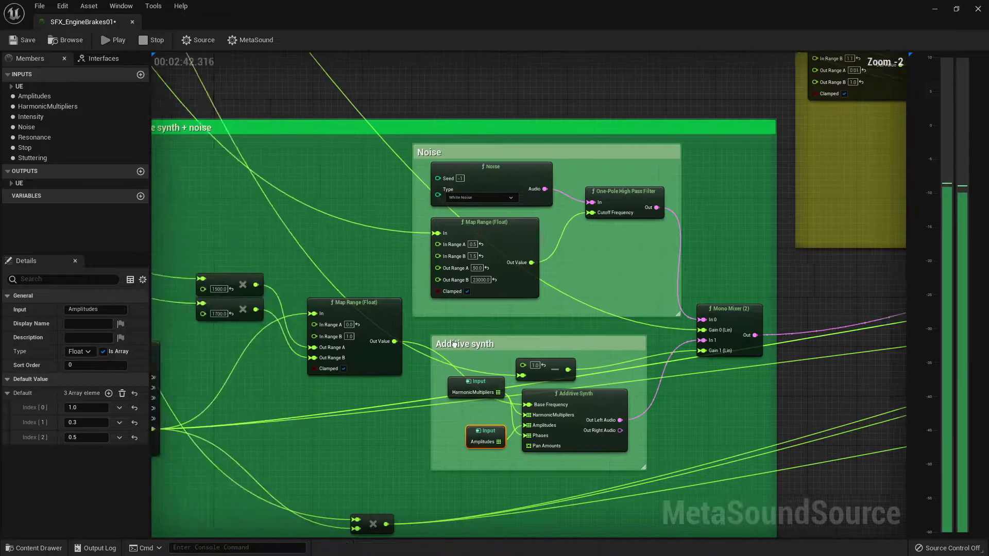
right_click_drag(289, 347, 435, 297)
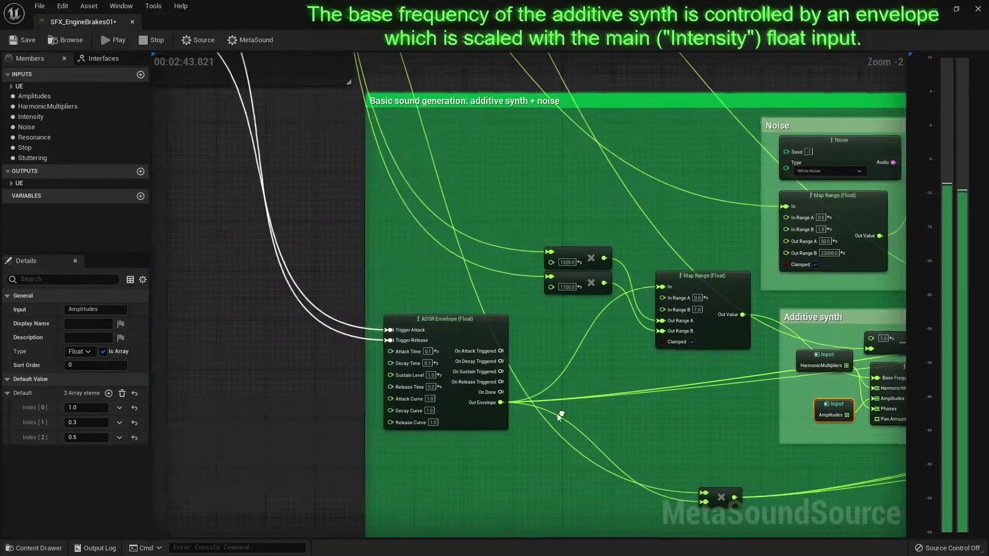
right_click_drag(252, 435, 396, 451)
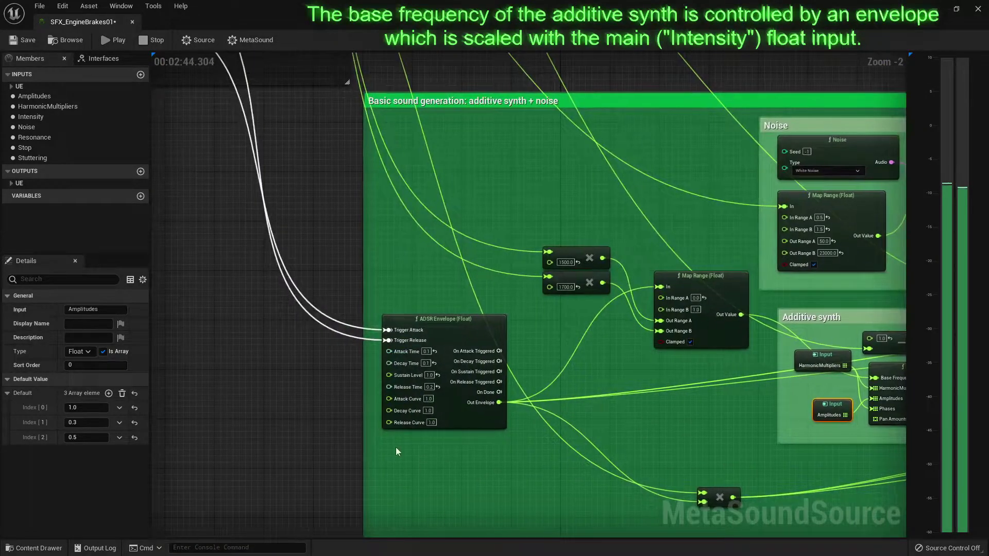
right_click_drag(751, 443, 489, 451)
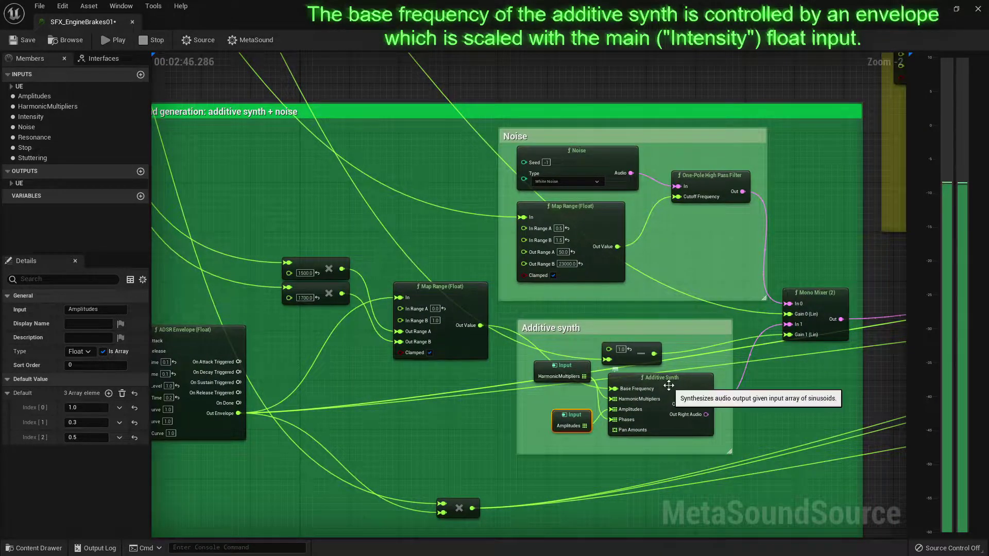
left_click_drag(574, 375, 569, 395)
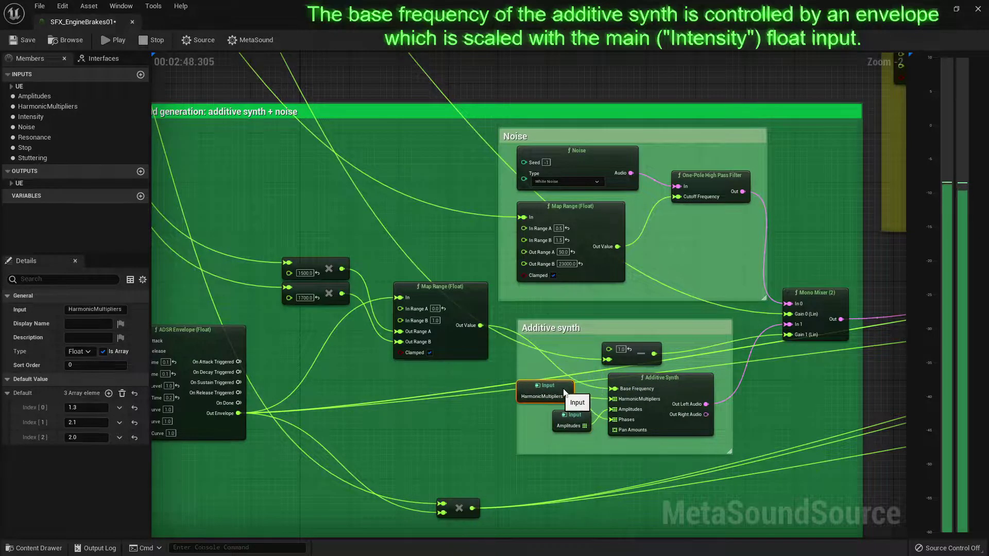
scroll(569, 395, "down", 3)
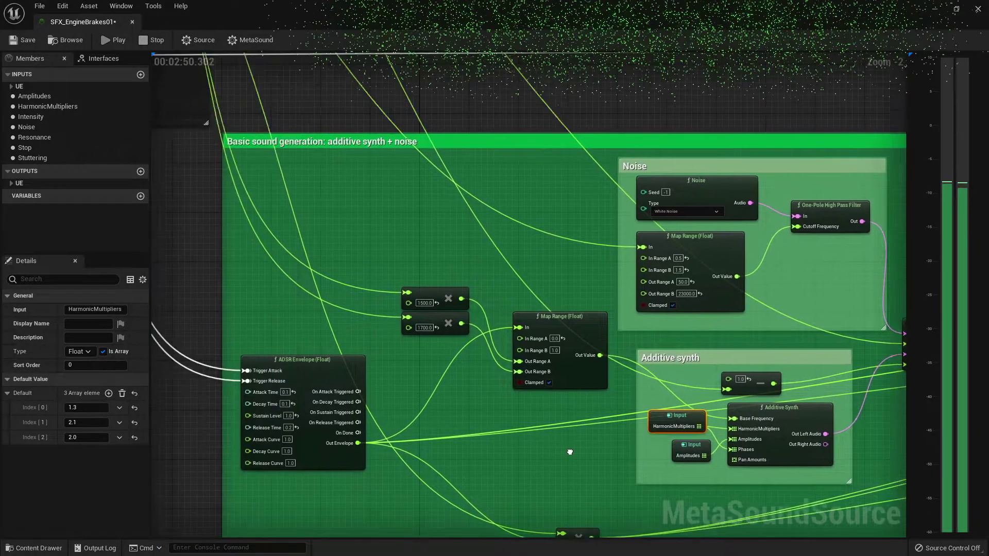
scroll(581, 374, "up", 3)
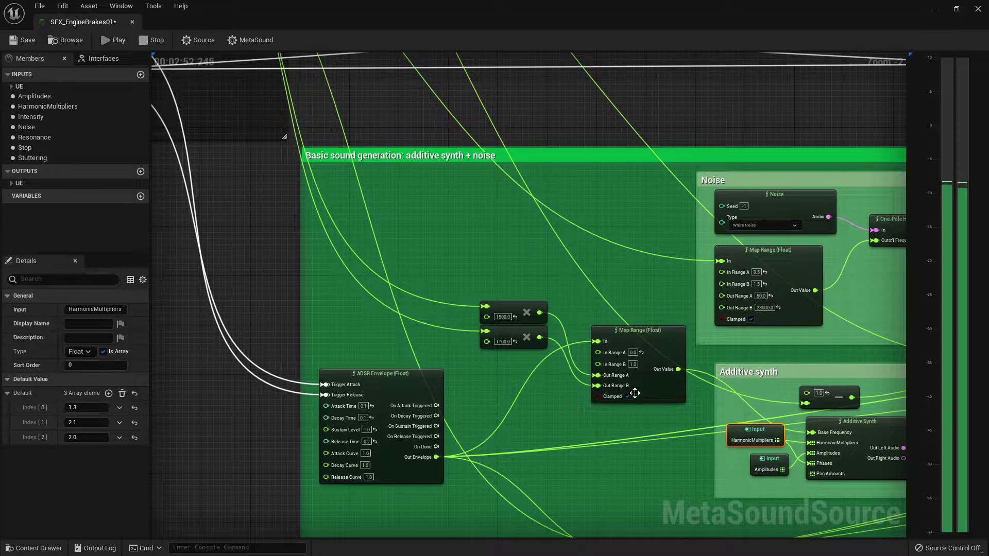
scroll(500, 376, "down", 3)
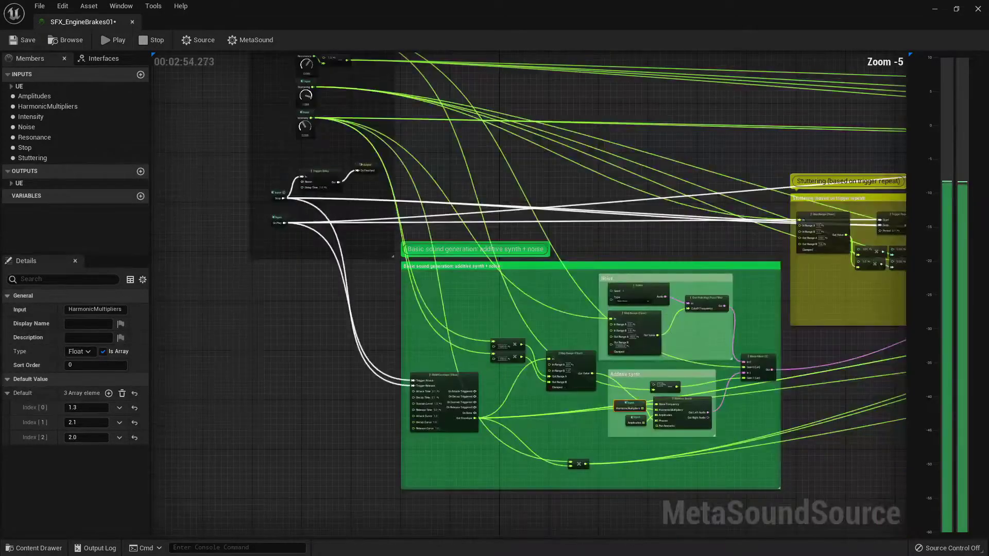
right_click_drag(442, 291, 555, 456)
scroll(426, 307, "up", 5)
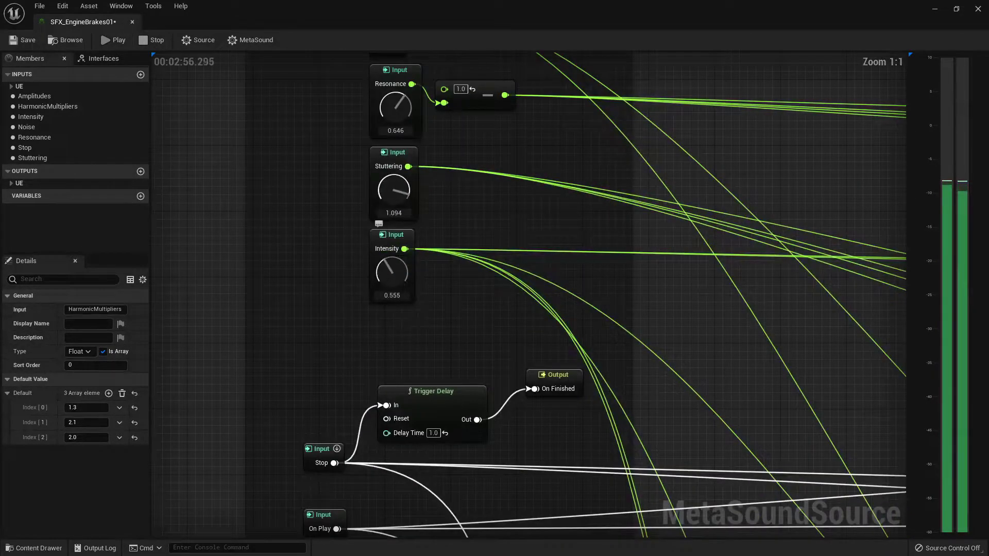
scroll(415, 285, "down", 3)
right_click_drag(446, 298, 302, 233)
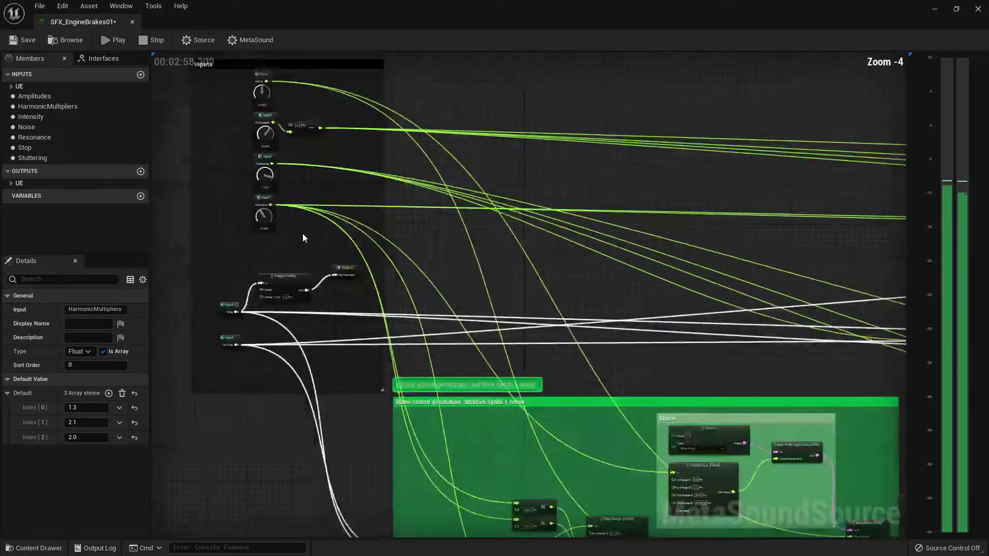
scroll(302, 233, "down", 3)
scroll(326, 240, "up", 2)
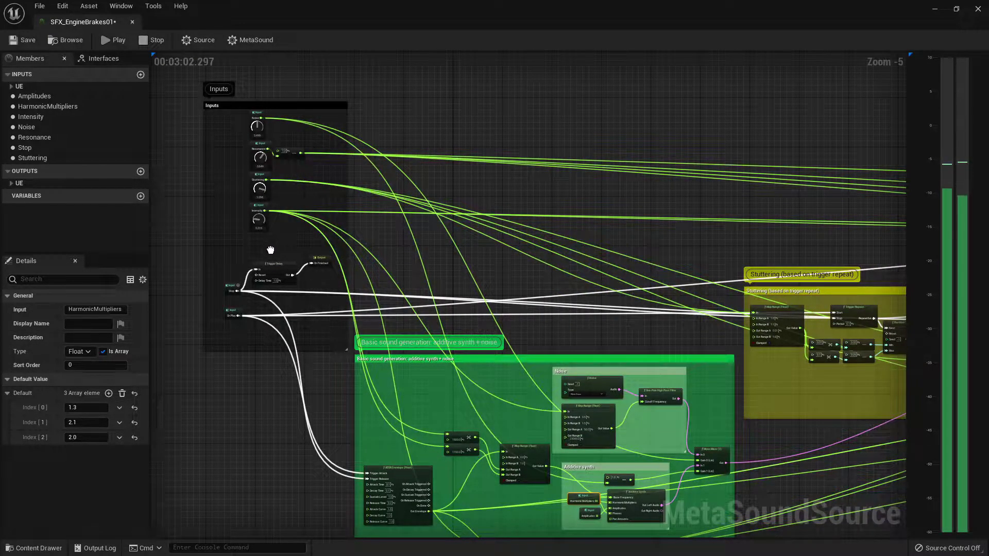
right_click_drag(499, 435, 490, 407)
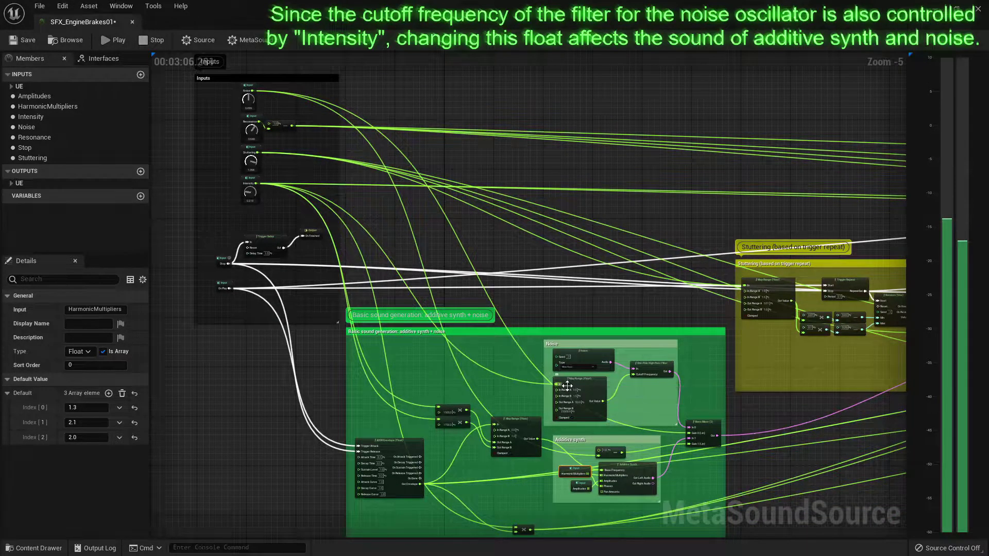
scroll(567, 385, "up", 3)
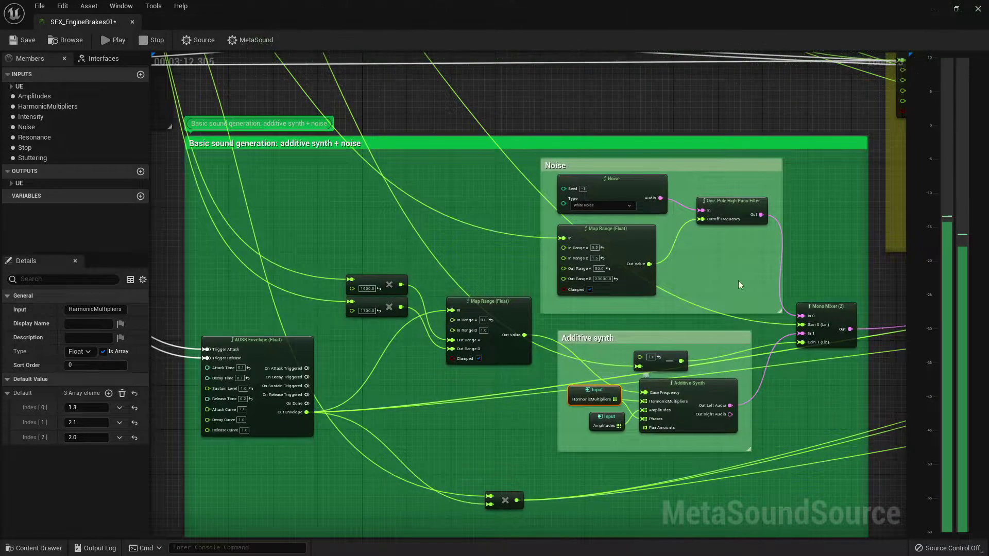
scroll(500, 256, "down", 2)
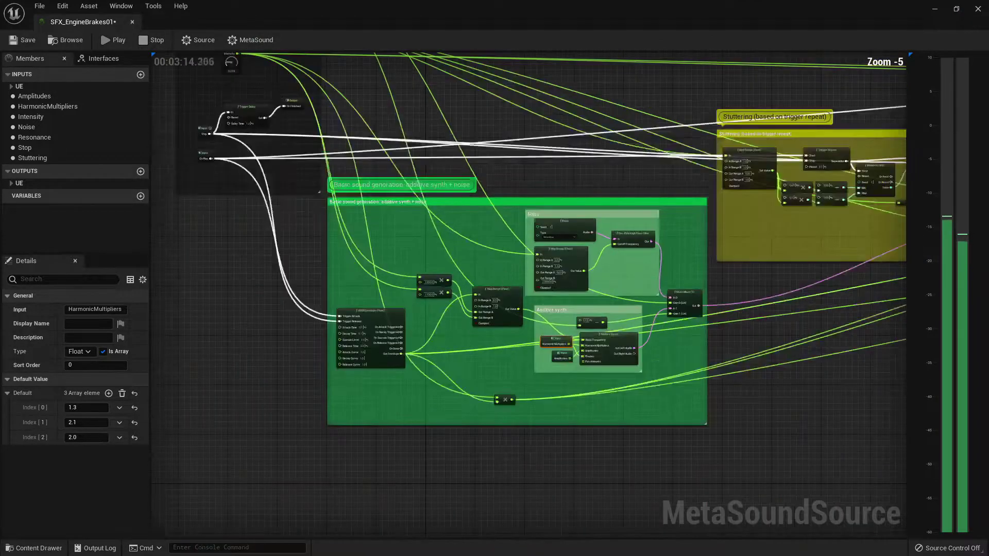
right_click_drag(504, 267, 561, 408)
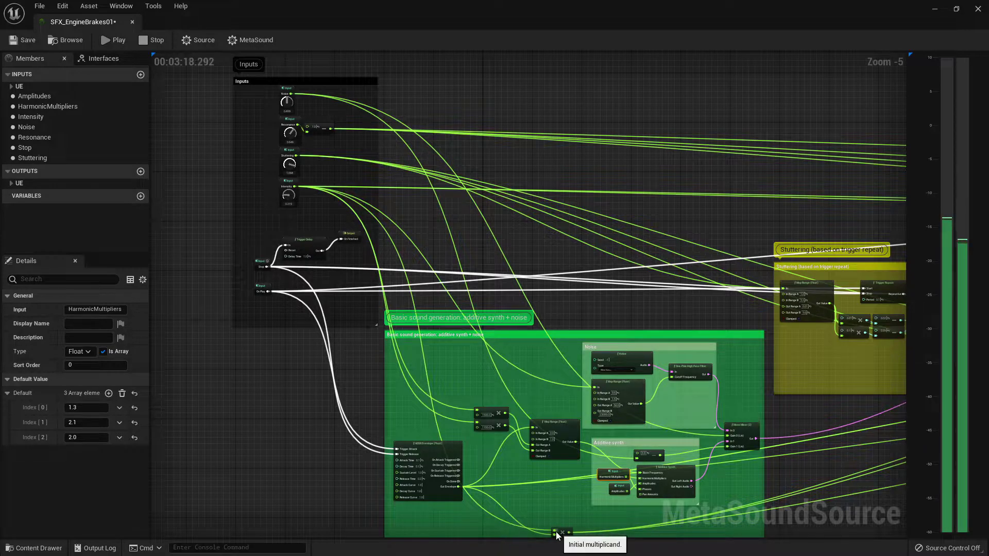
mouse_move(658, 518)
right_mouse_down()
mouse_move(201, 444)
mouse_move(156, 491)
right_mouse_up()
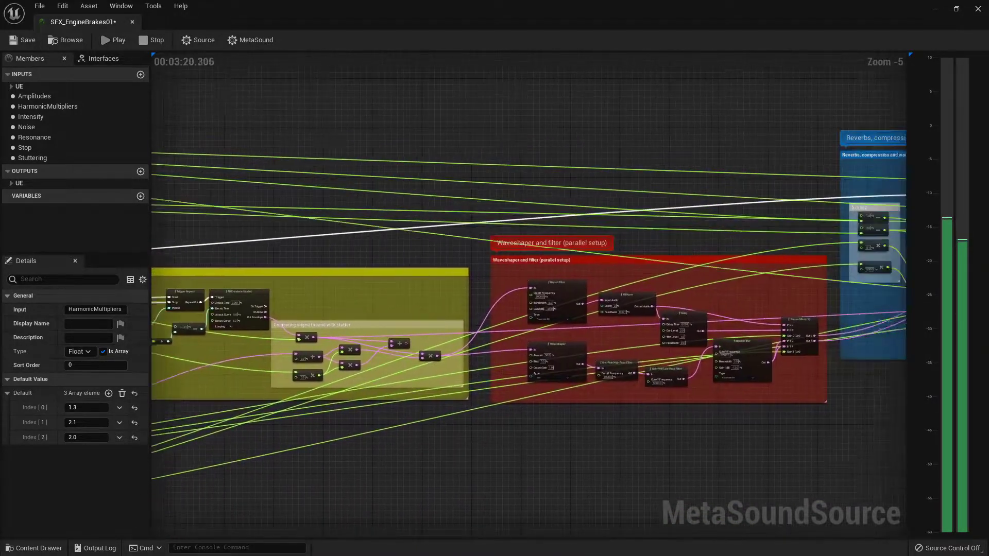
scroll(421, 285, "up", 2)
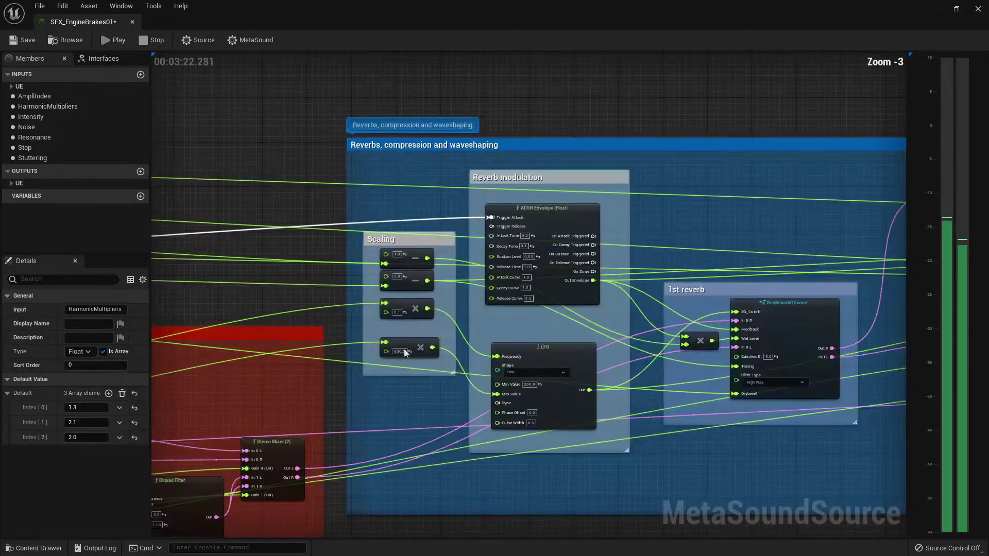
right_click_drag(529, 353, 566, 294)
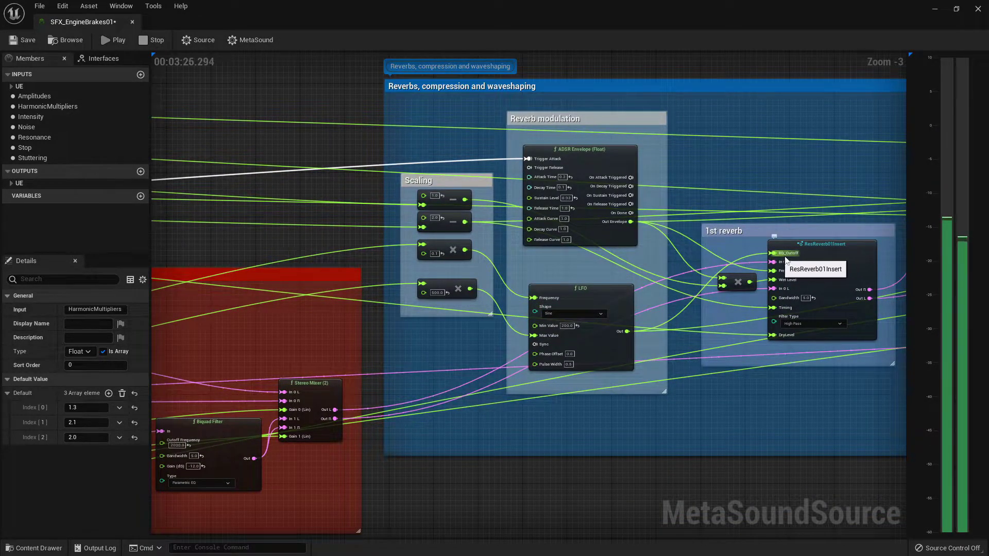
scroll(645, 371, "down", 3)
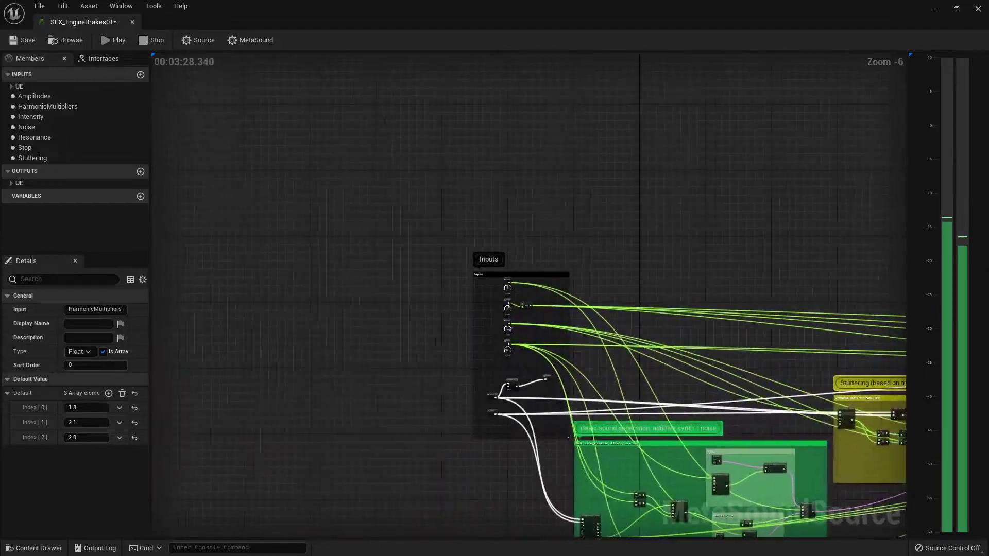
right_click_drag(644, 369, 476, 361)
scroll(477, 361, "up", 3)
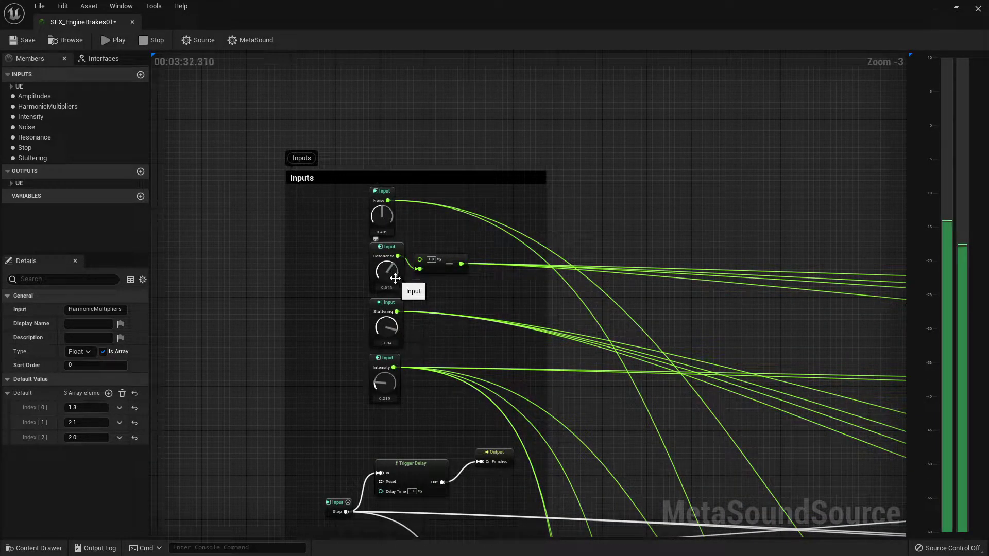
left_click_drag(395, 278, 388, 323)
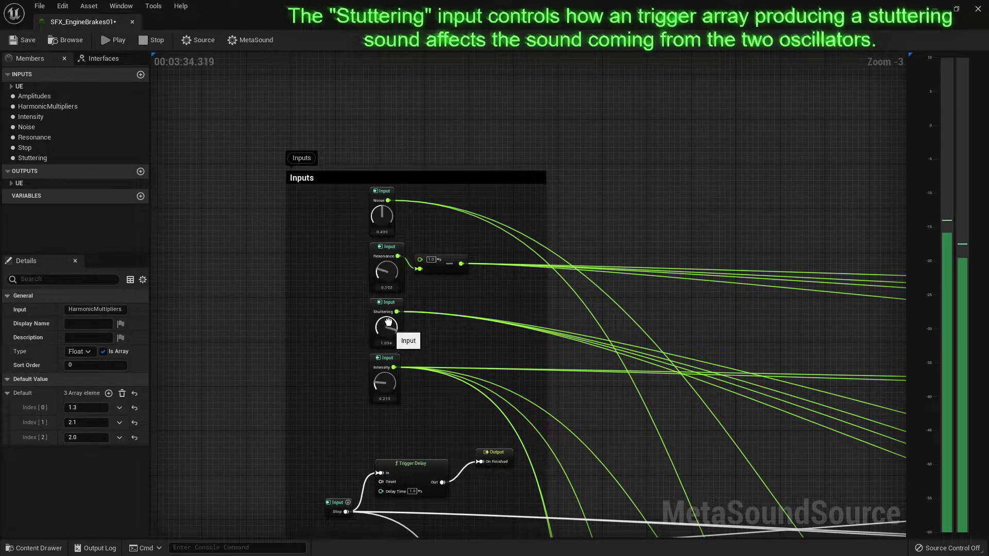
left_click_drag(386, 271, 369, 272)
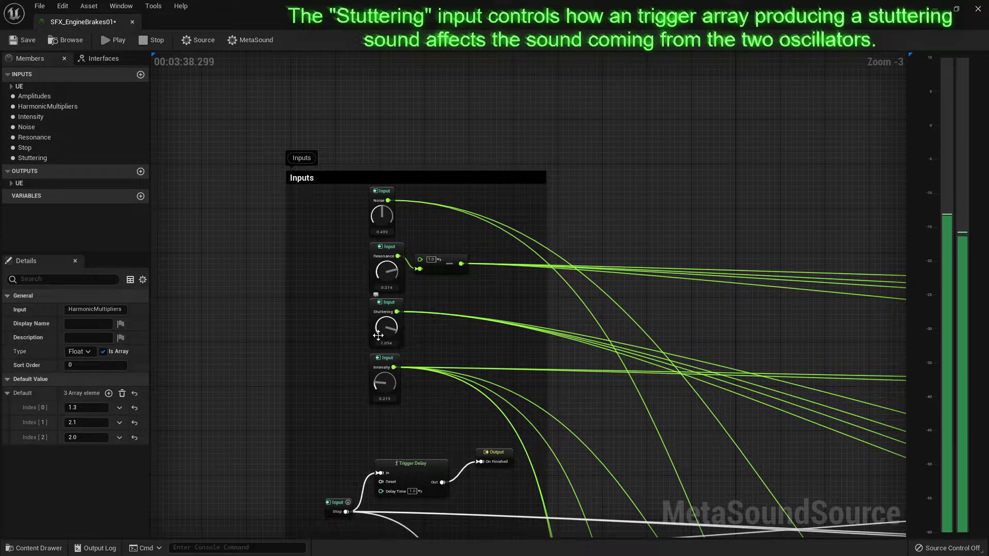
scroll(383, 306, "down", 2)
right_click_drag(773, 387, 523, 307)
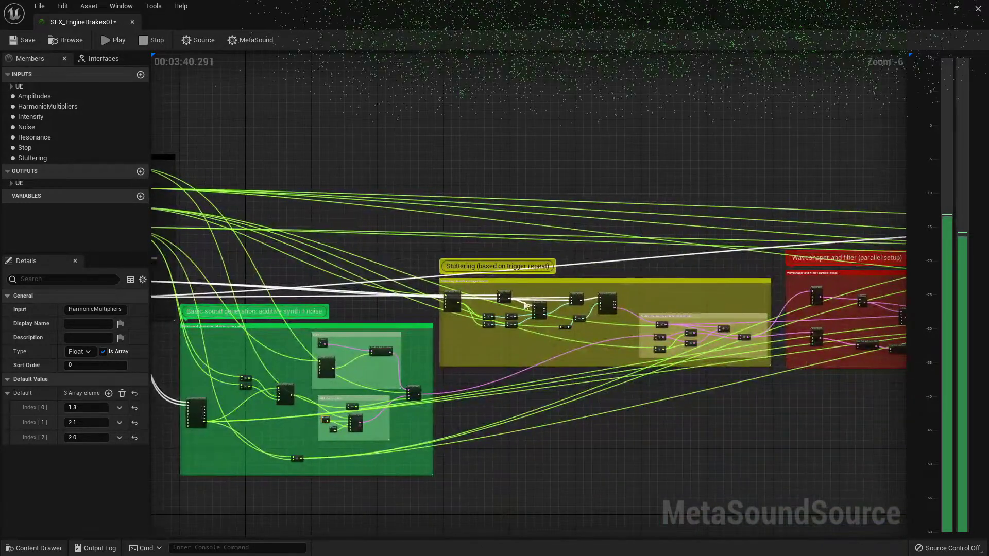
scroll(524, 308, "up", 4)
right_click_drag(685, 404, 345, 392)
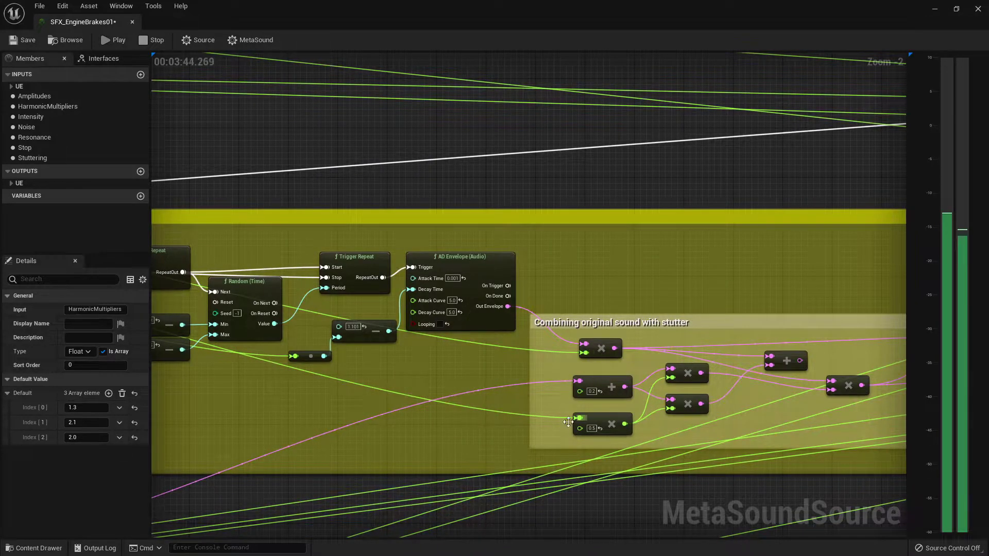
right_click_drag(278, 360, 702, 402)
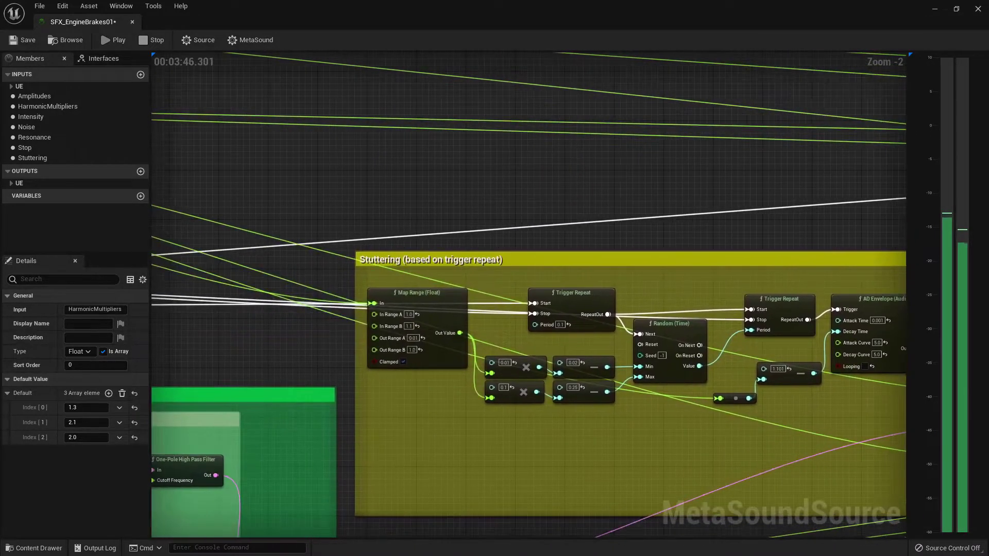
right_click_drag(629, 411, 348, 392)
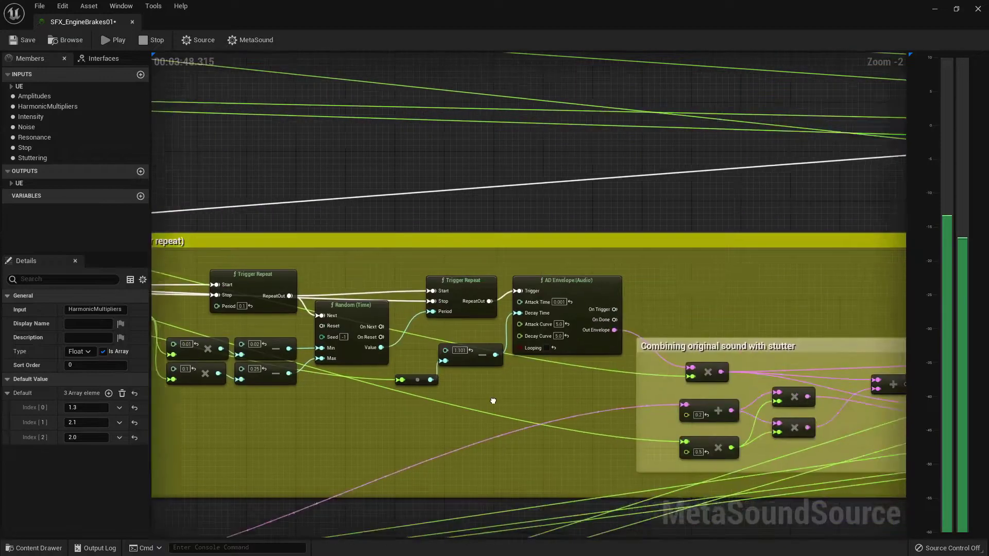
right_click_drag(670, 412, 235, 345)
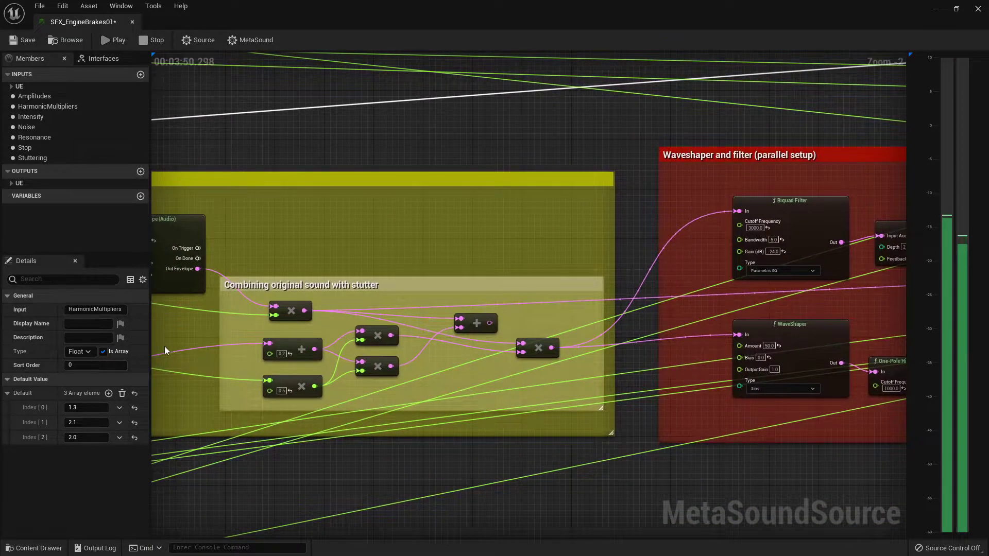
right_click_drag(164, 346, 781, 398)
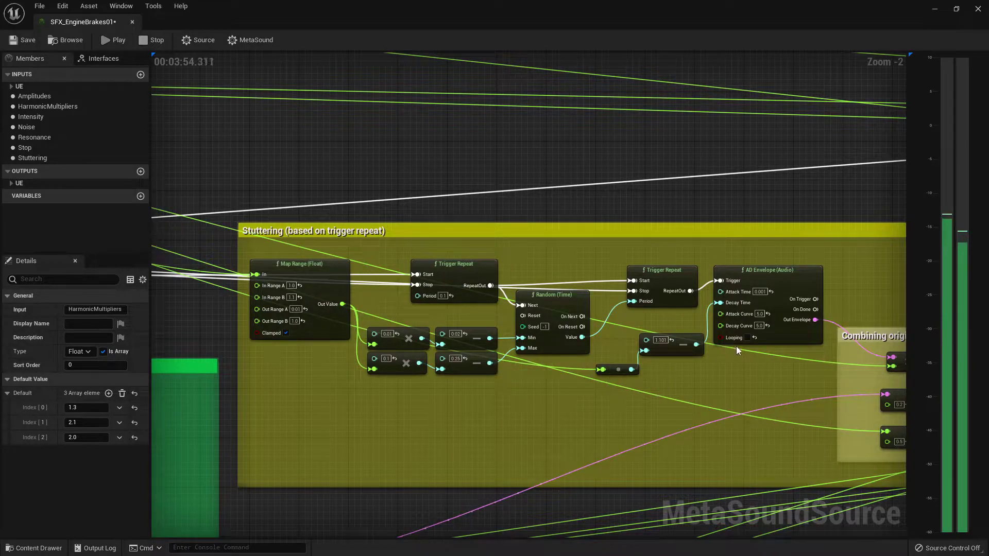
right_click_drag(762, 407, 474, 406)
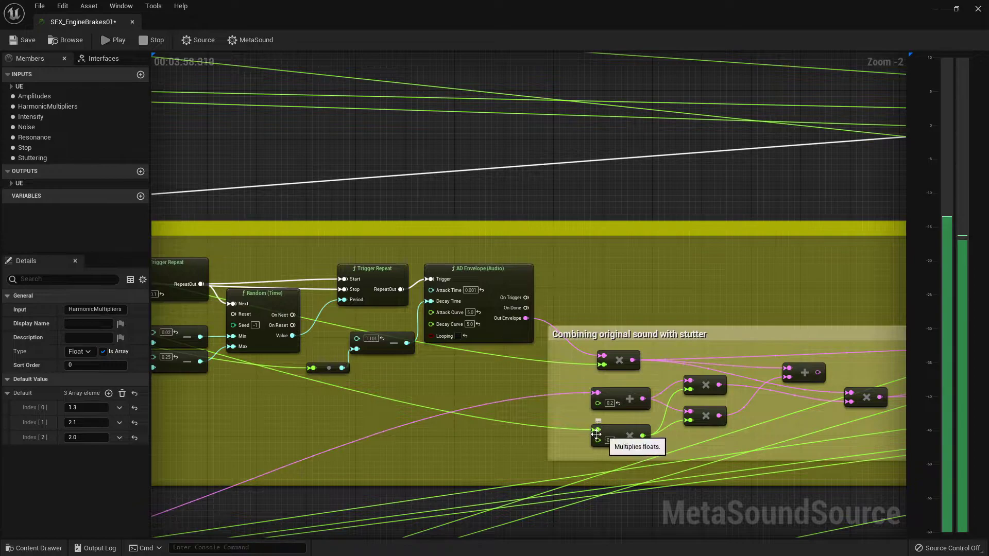
right_click_drag(743, 432, 499, 440)
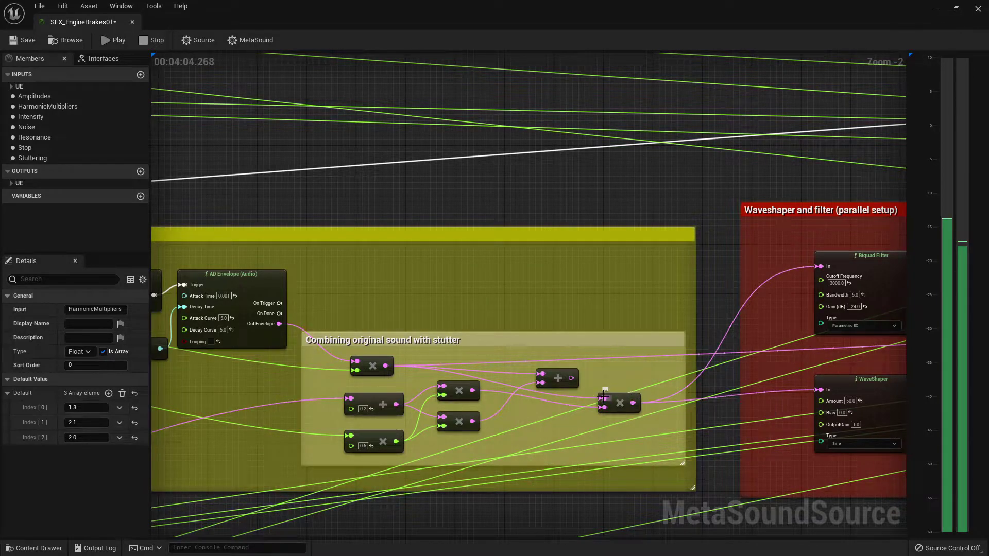
left_click(583, 307)
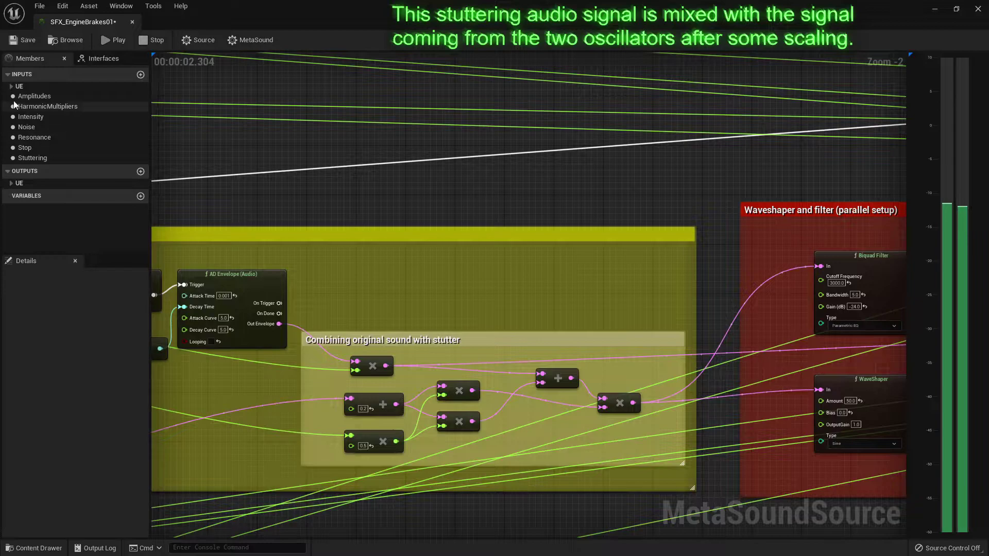
- Audition the Intensity default by raising it, settling around 0.82
left_click(31, 117)
left_click_drag(81, 394, 118, 394)
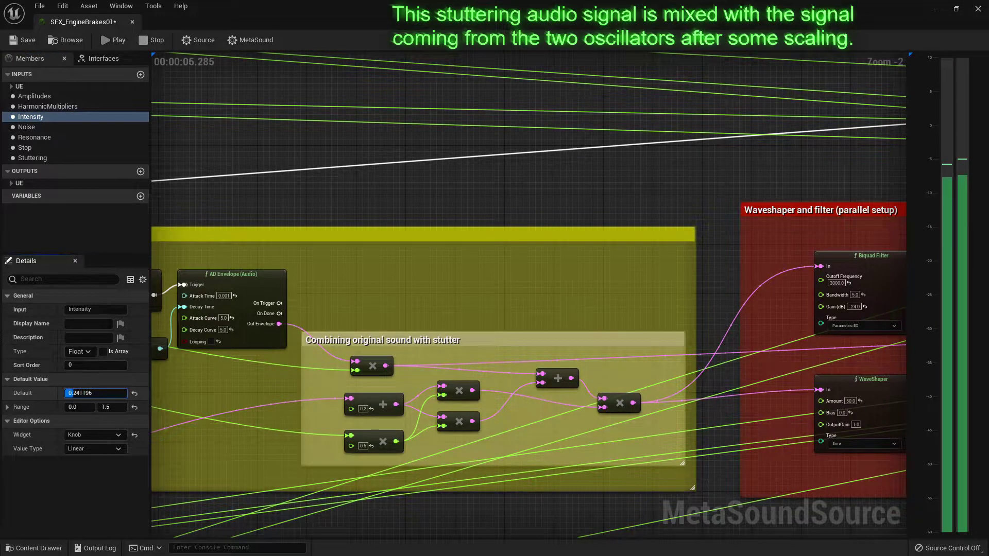
left_click_drag(77, 393, 98, 393)
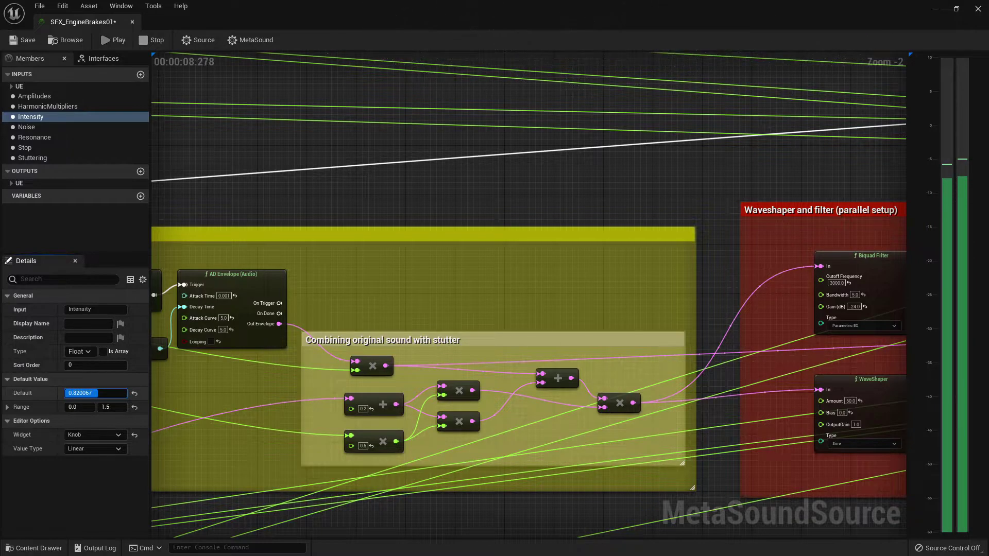
- Set Stuttering's default to 1.0 and wire the add node's output into the multiply node while previewing
left_click(33, 158)
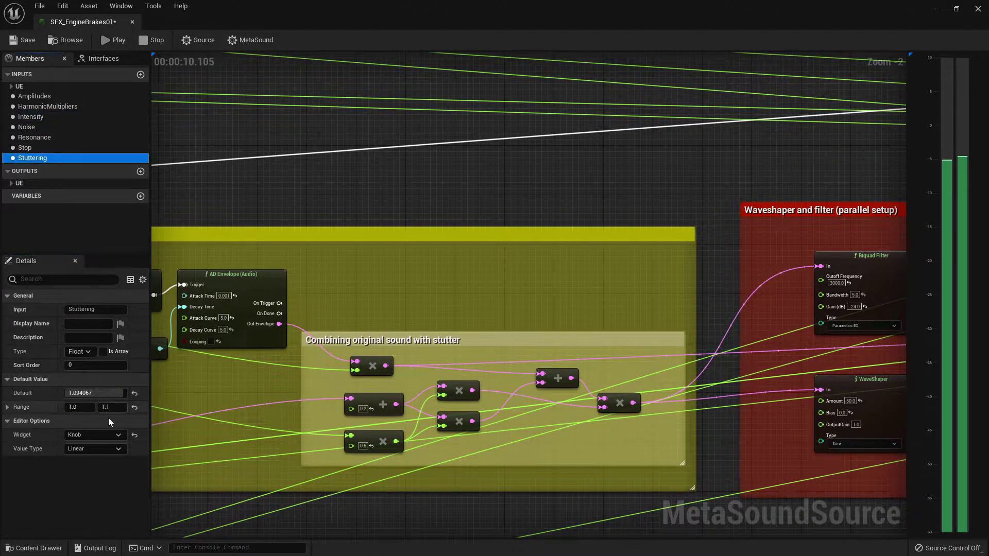
left_click(95, 393)
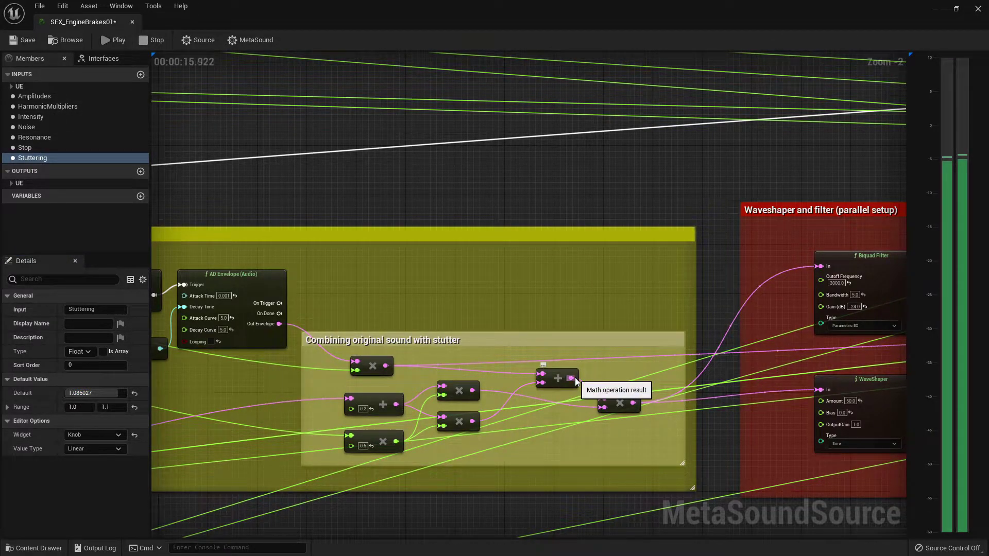
left_click_drag(571, 378, 395, 368)
key("space")
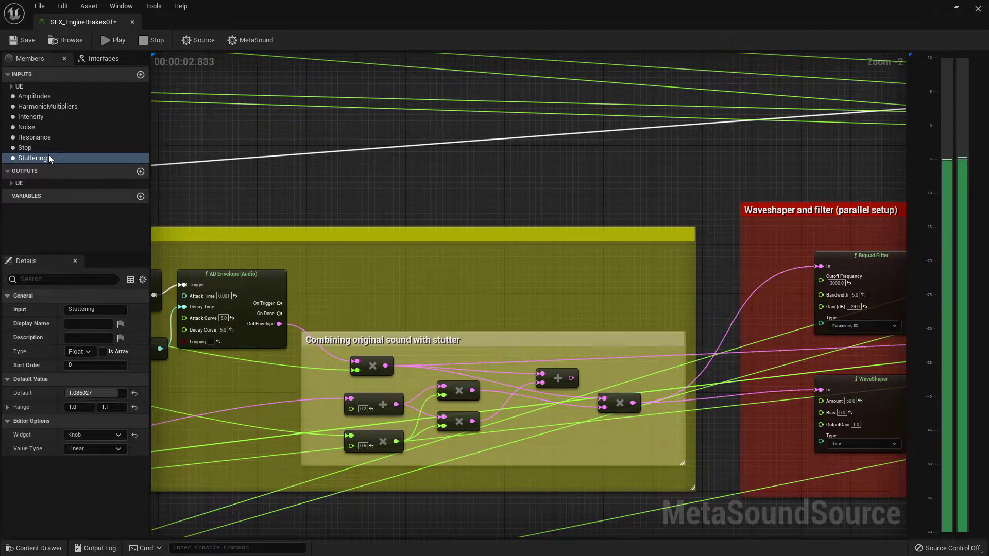
left_click(92, 393)
type("1.0")
mouse_move(569, 385)
left_mouse_down()
mouse_move(559, 384)
mouse_move(603, 407)
left_mouse_up()
left_click(609, 380)
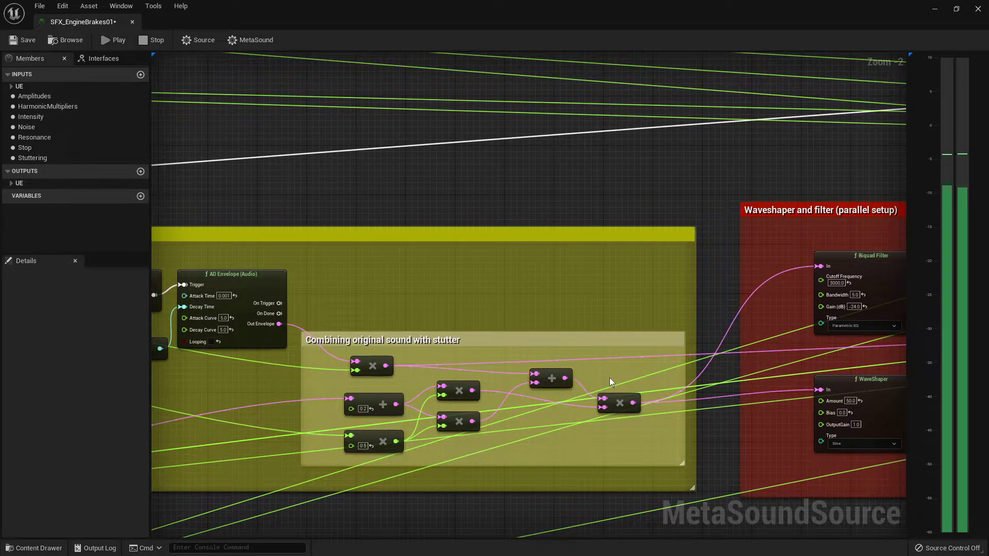
- Check Resonance, then sweep Intensity's default while listening, leaving it at 0.0
left_click(35, 137)
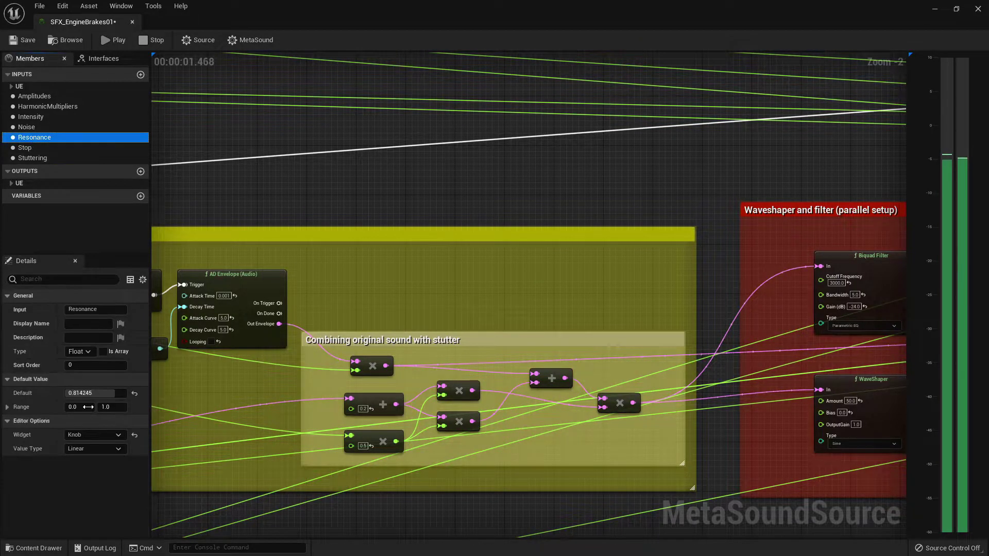
left_click(95, 393)
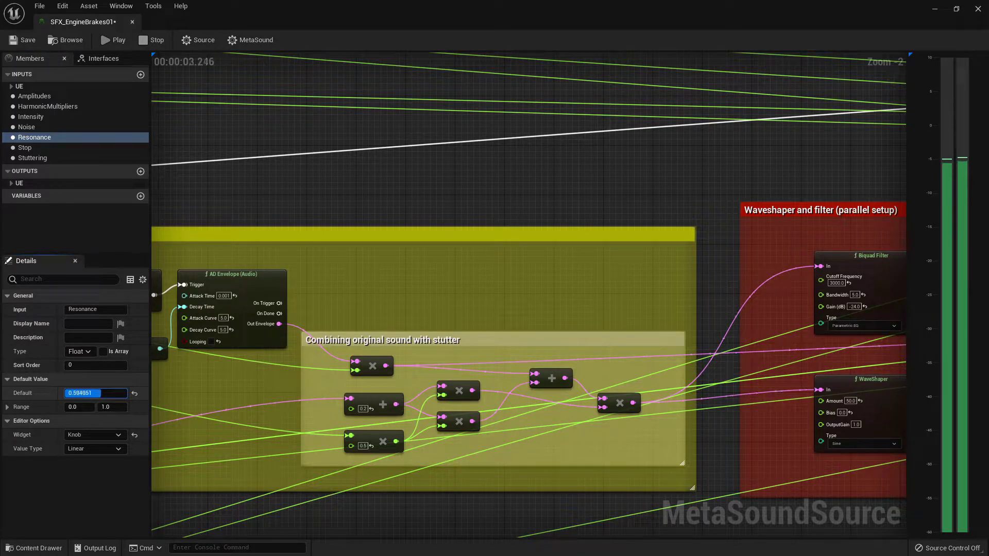
left_click(31, 117)
left_click(95, 393)
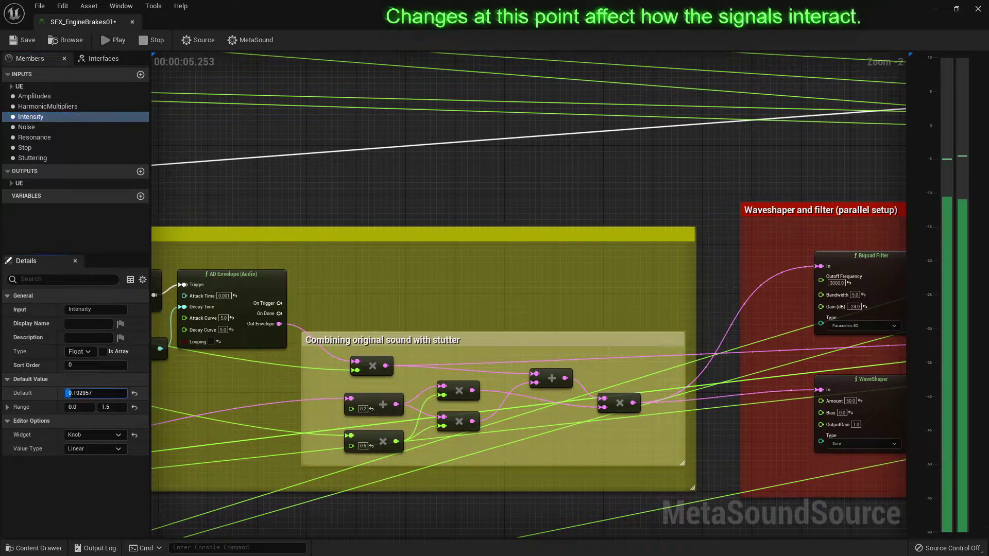
left_click_drag(95, 393, 119, 393)
left_click_drag(95, 393, 77, 393)
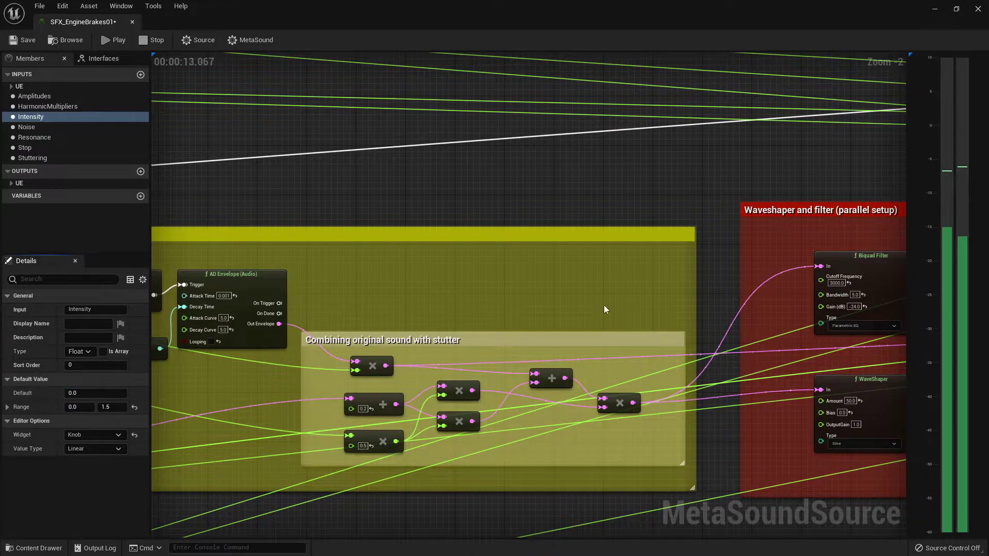
scroll(607, 303, "down", 3)
right_click_drag(606, 303, 374, 288)
scroll(562, 329, "down", 1)
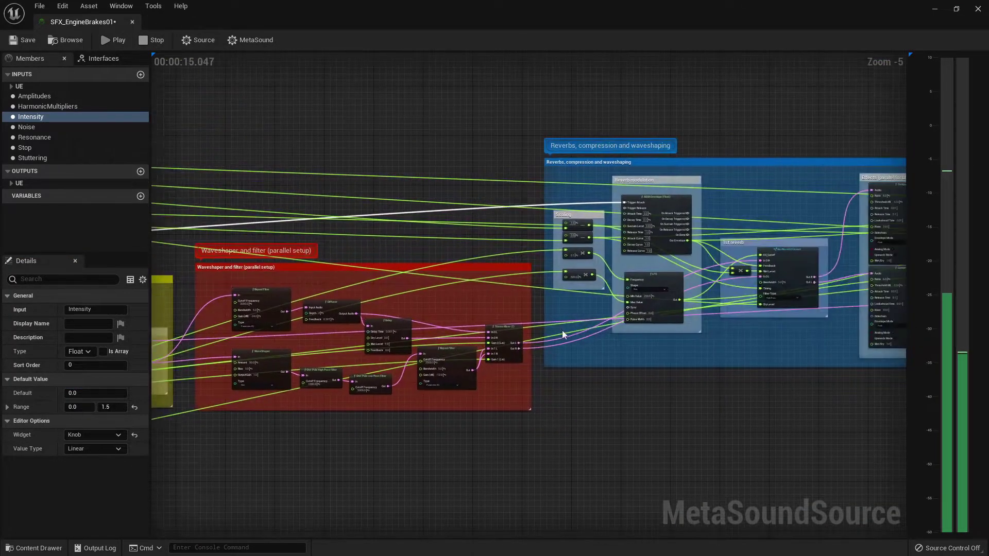
scroll(561, 332, "down", 2)
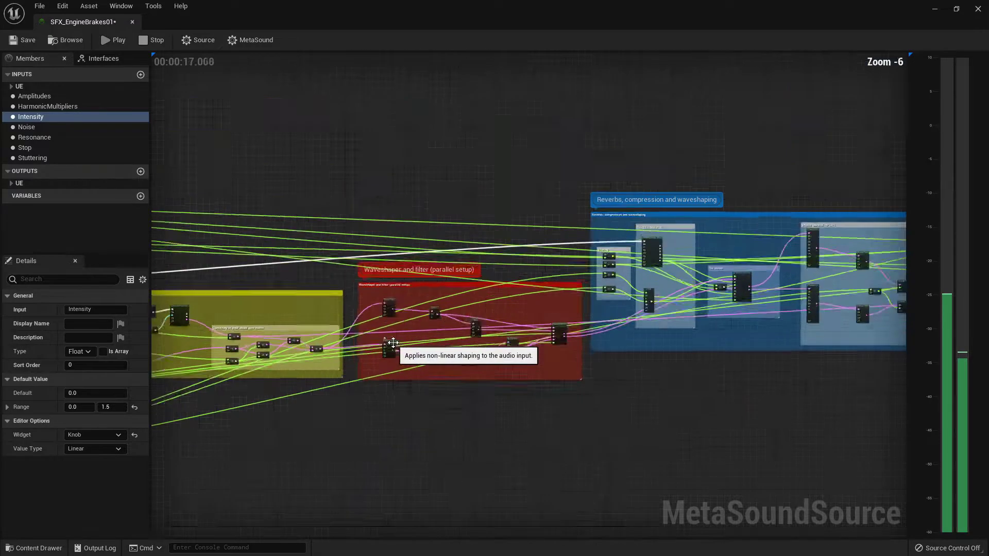
scroll(440, 352, "up", 6)
scroll(439, 350, "down", 2)
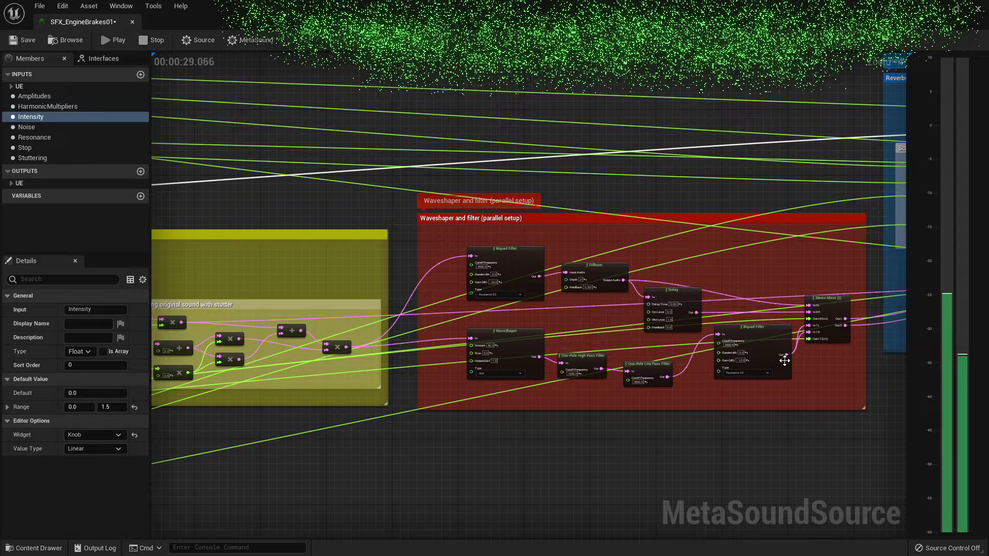
scroll(837, 368, "up", 1)
scroll(834, 371, "up", 1)
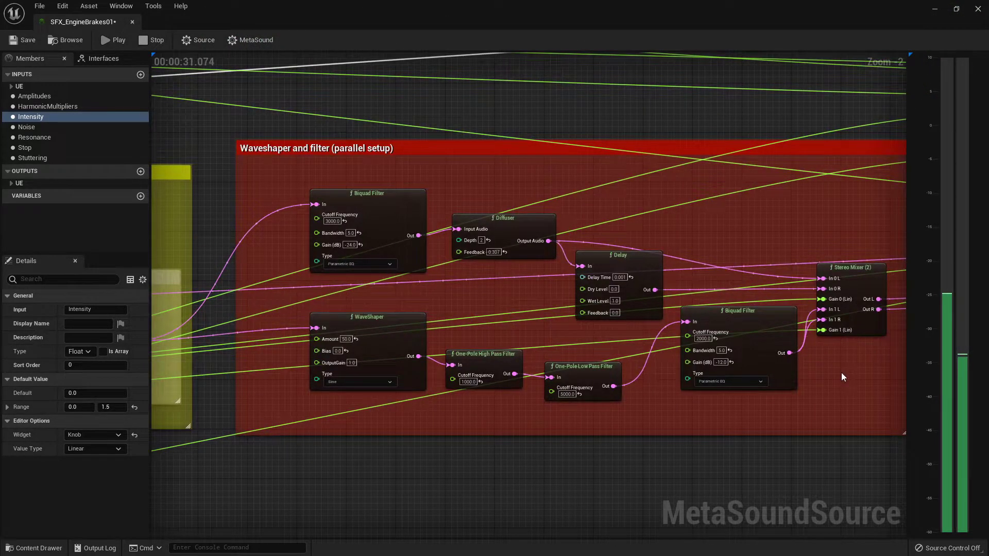
scroll(841, 372, "down", 1)
scroll(842, 372, "down", 1)
right_click_drag(841, 373, 309, 422)
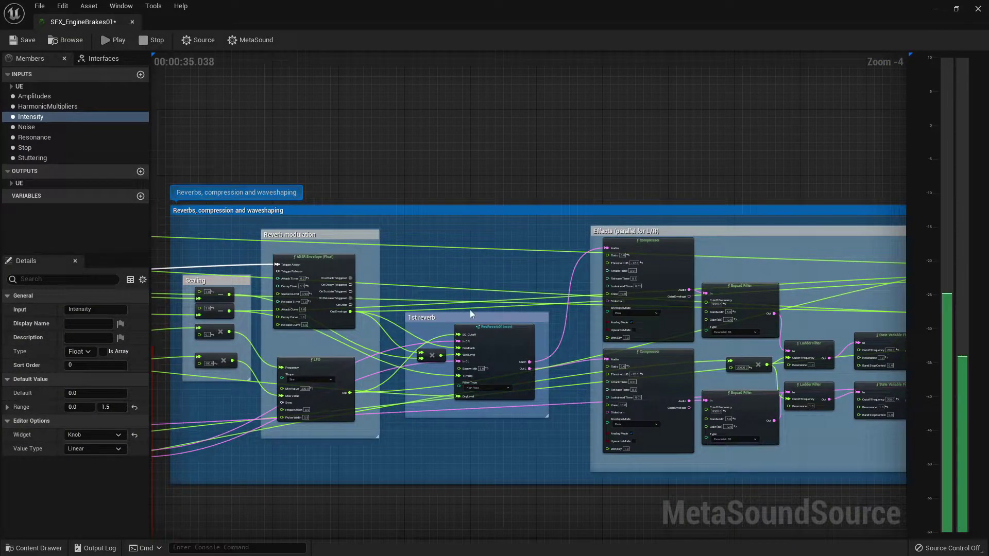
right_click_drag(902, 227, 576, 235)
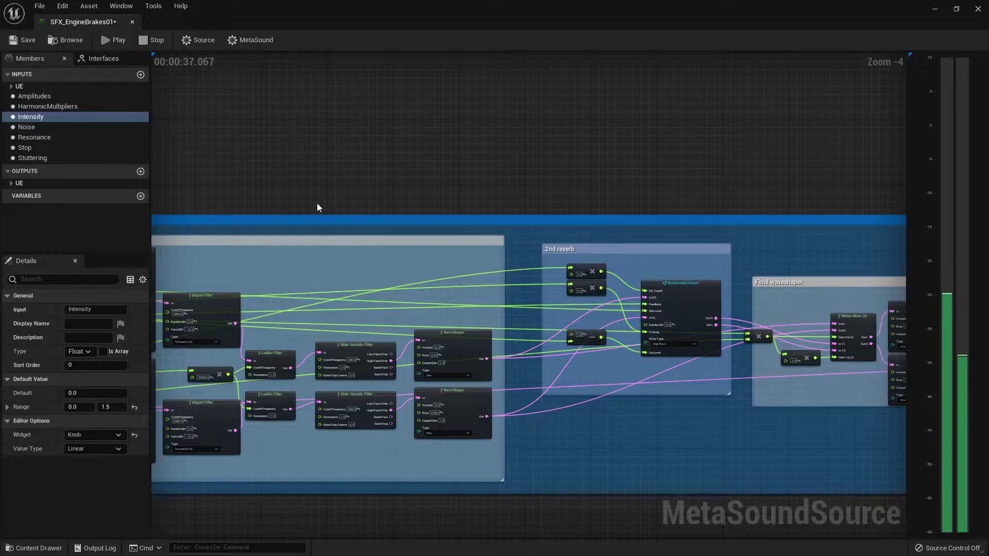
right_click_drag(317, 207, 691, 234)
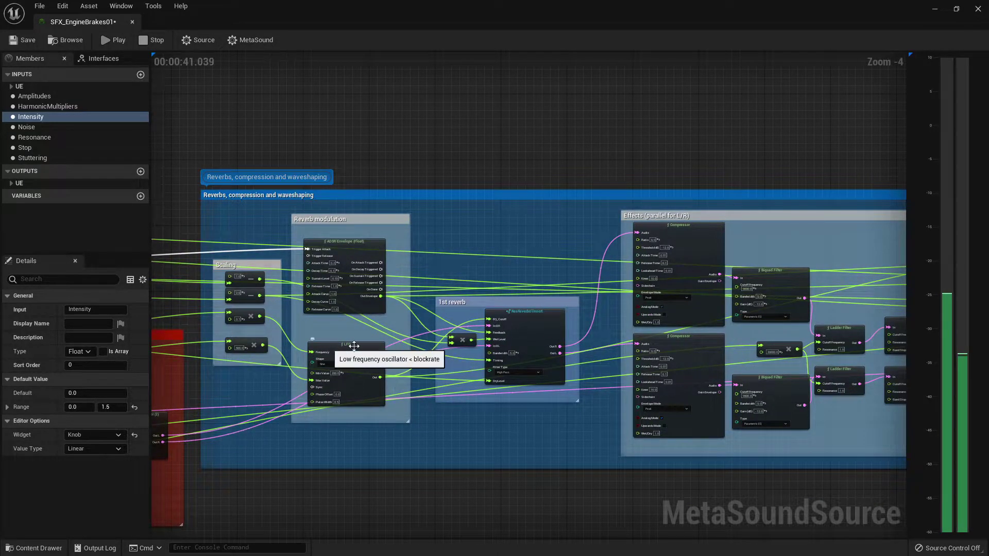
right_click_drag(714, 446, 334, 433)
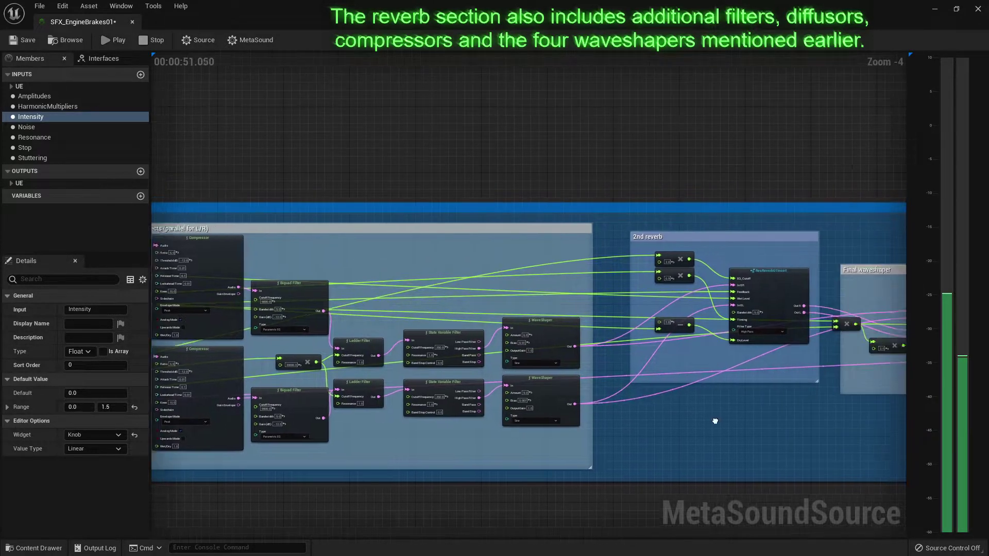
right_click_drag(690, 350, 185, 397)
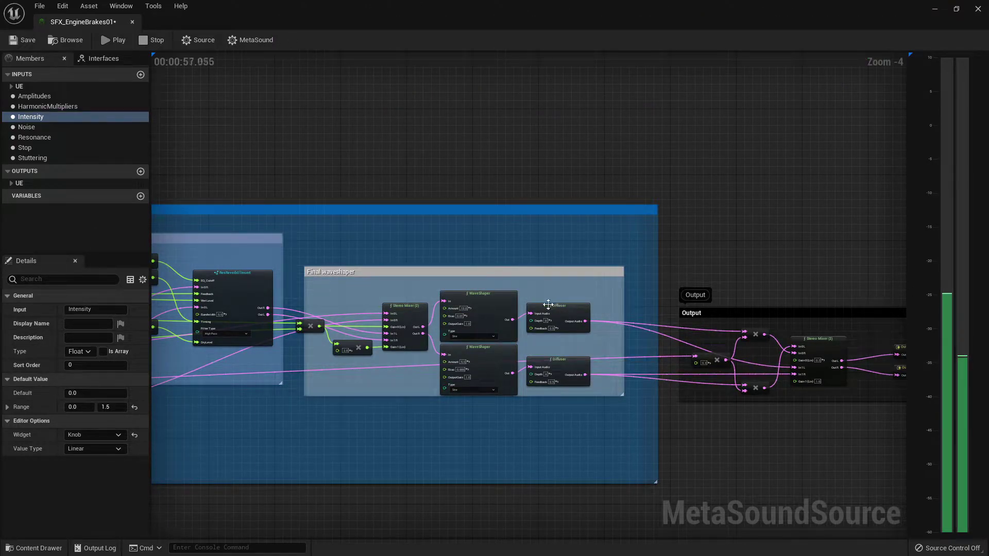
- Pan and zoom out across the Output, Final waveshaper, red and blue sections to see the whole patch
right_click_drag(697, 413, 421, 394)
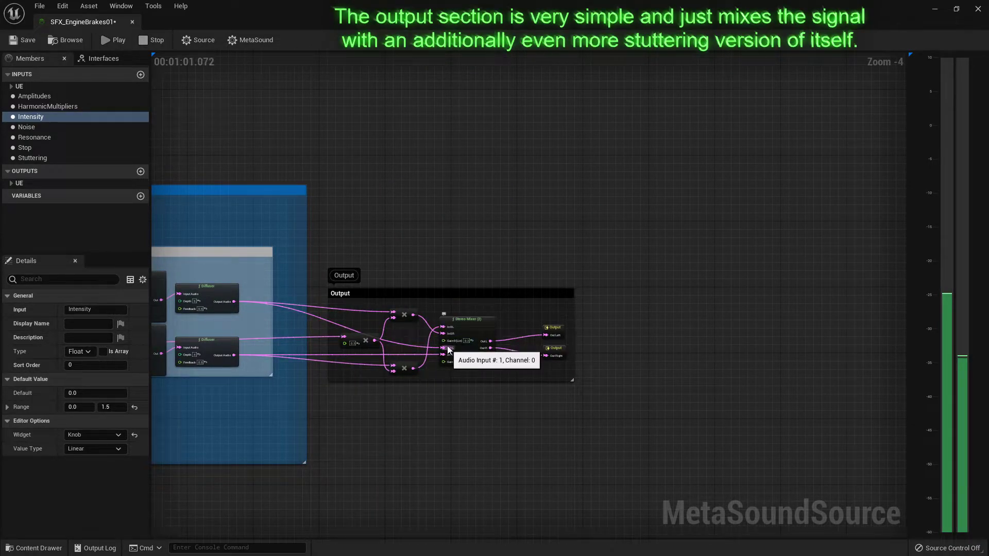
right_click_drag(392, 394, 642, 397)
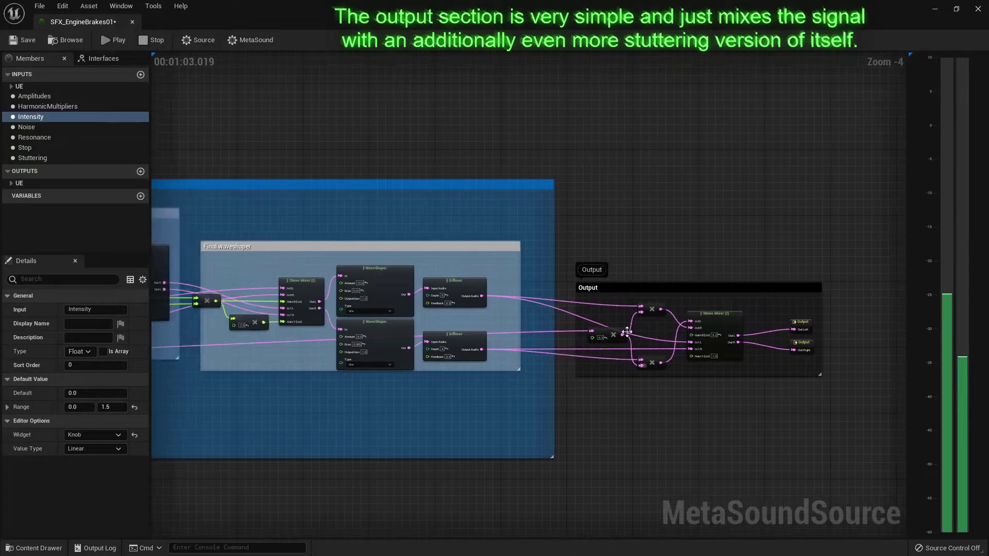
scroll(462, 433, "down", 3)
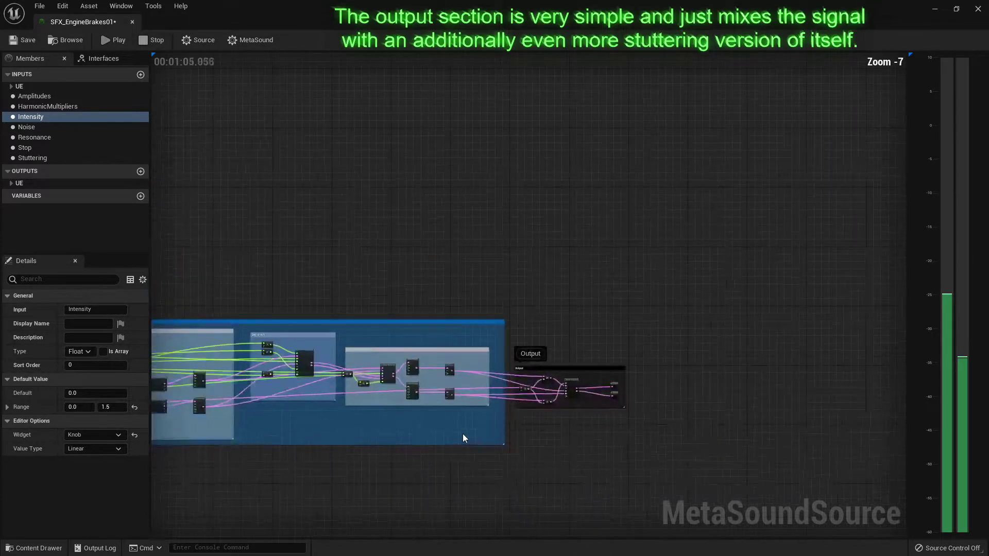
right_click_drag(462, 434, 701, 397)
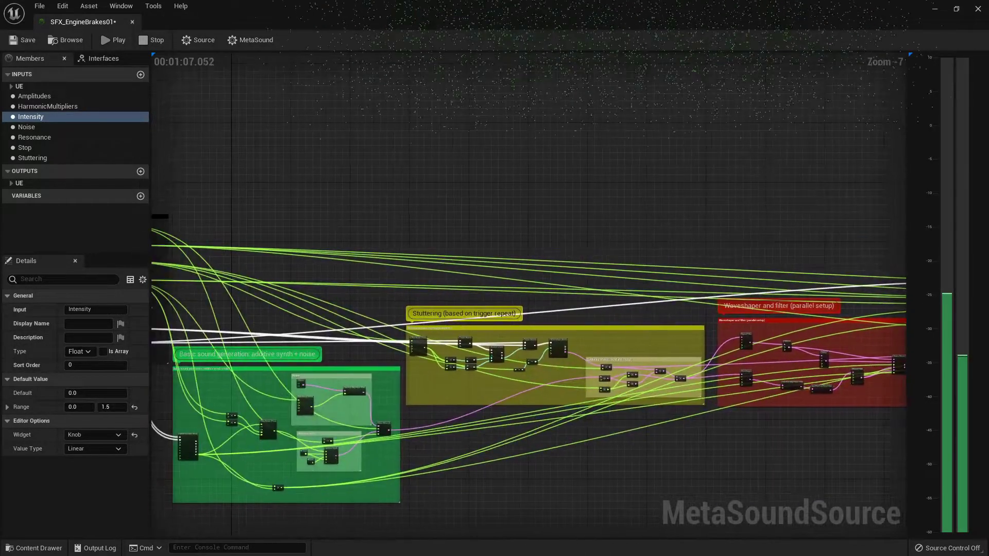
scroll(700, 398, "down", 2)
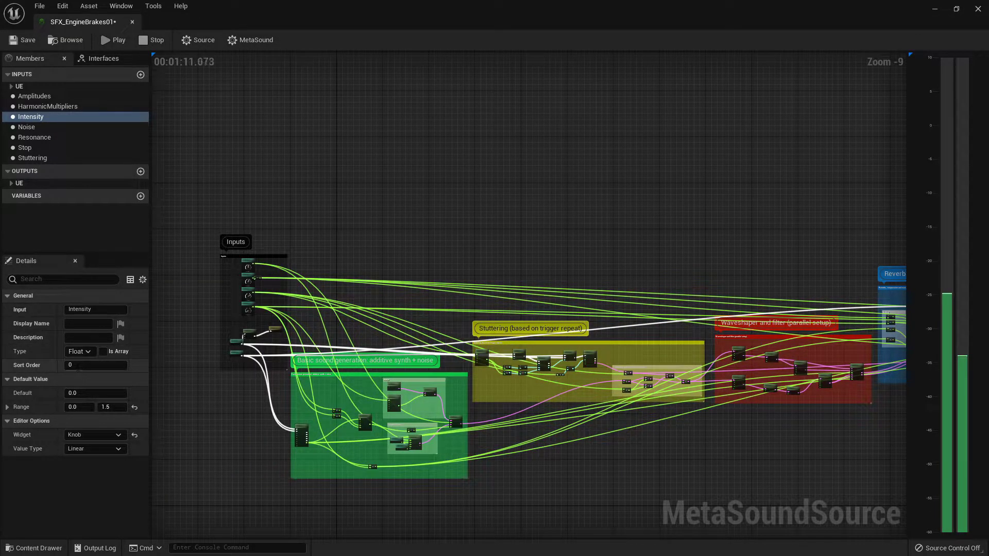
- Raise Intensity's default to about 1.0, then end each preview with the Stop trigger
left_click_drag(95, 393, 118, 393)
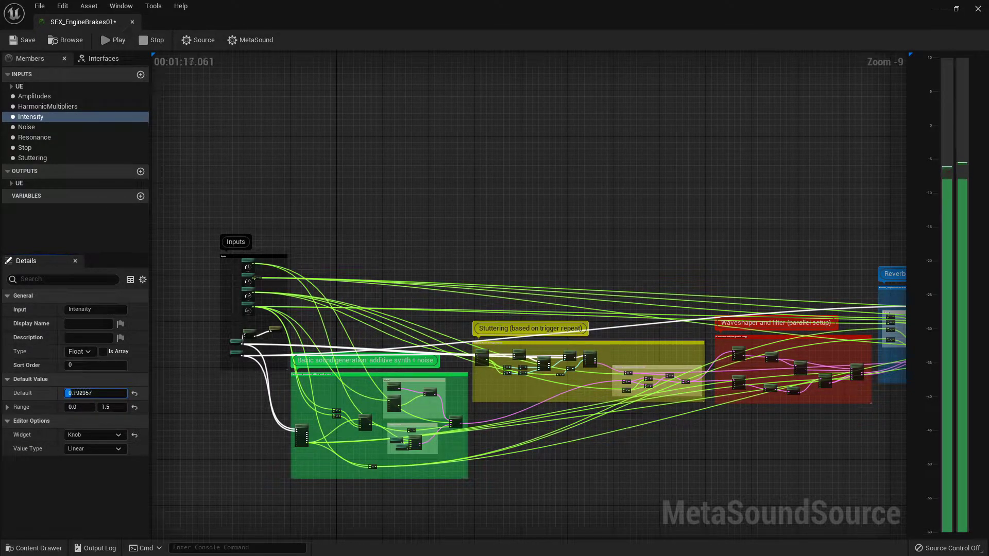
left_click(31, 148)
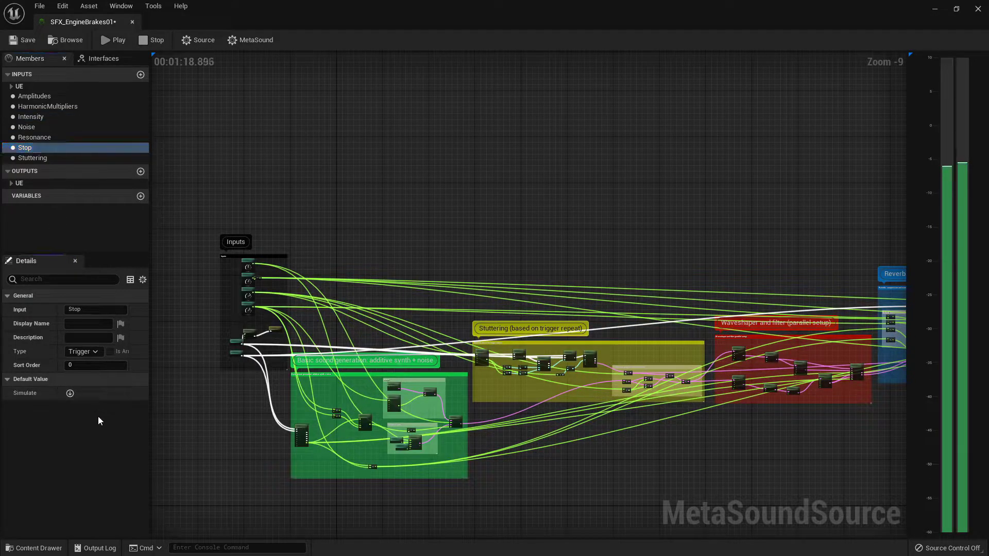
left_click(70, 393)
scroll(220, 290, "up", 6)
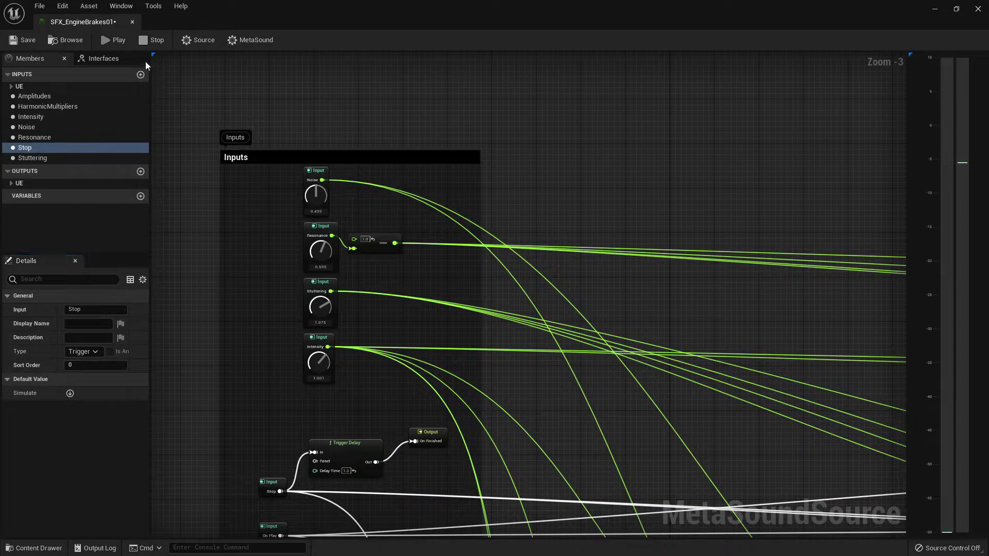
key("space")
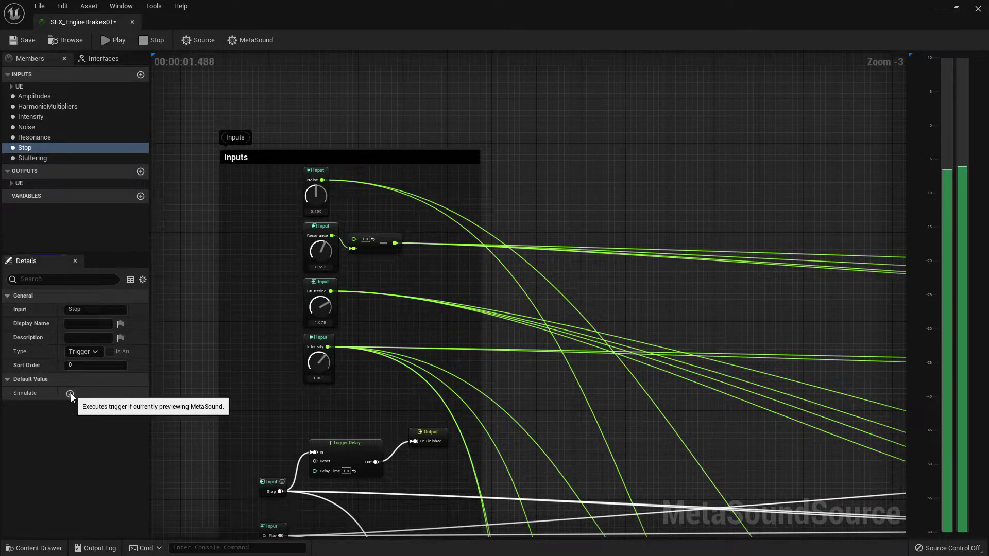
left_click(71, 394)
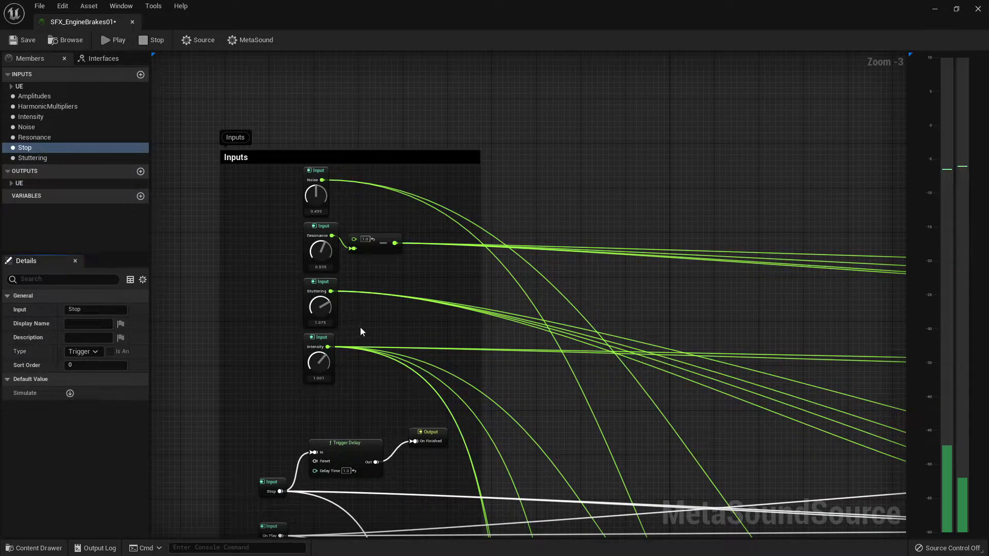
right_click_drag(360, 327, 459, 200)
- Add an LFO node and move all of Intensity's connections onto its output
right_click(358, 272)
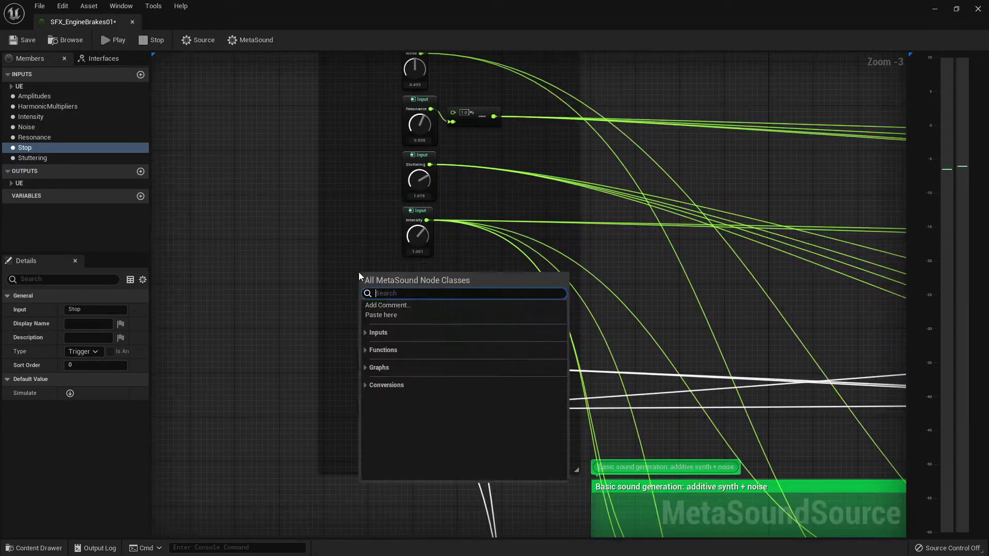
type("stop")
key("BackSpace")
key("BackSpace")
key("BackSpace")
key("Escape")
right_click(360, 271)
left_click(432, 288)
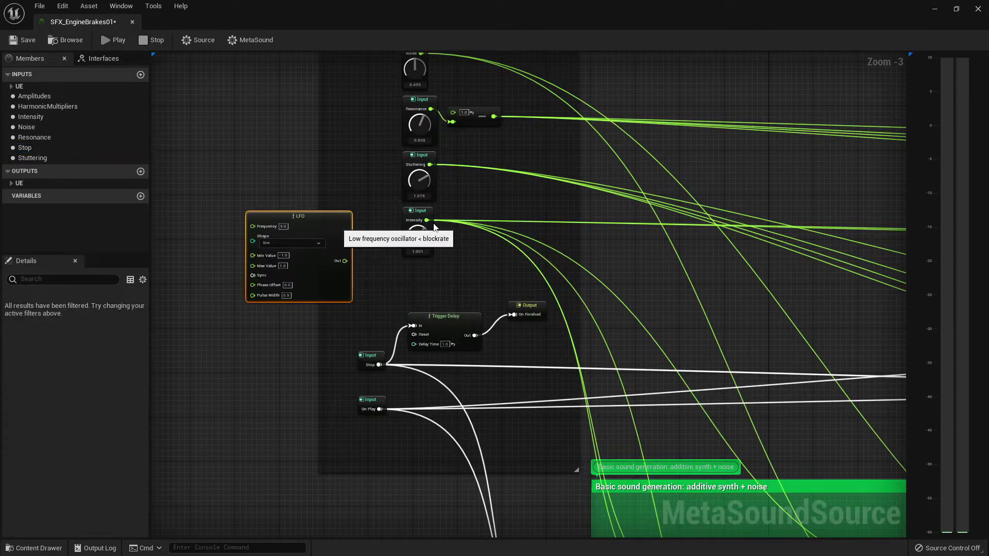
left_click_drag(425, 220, 344, 261, "ctrl")
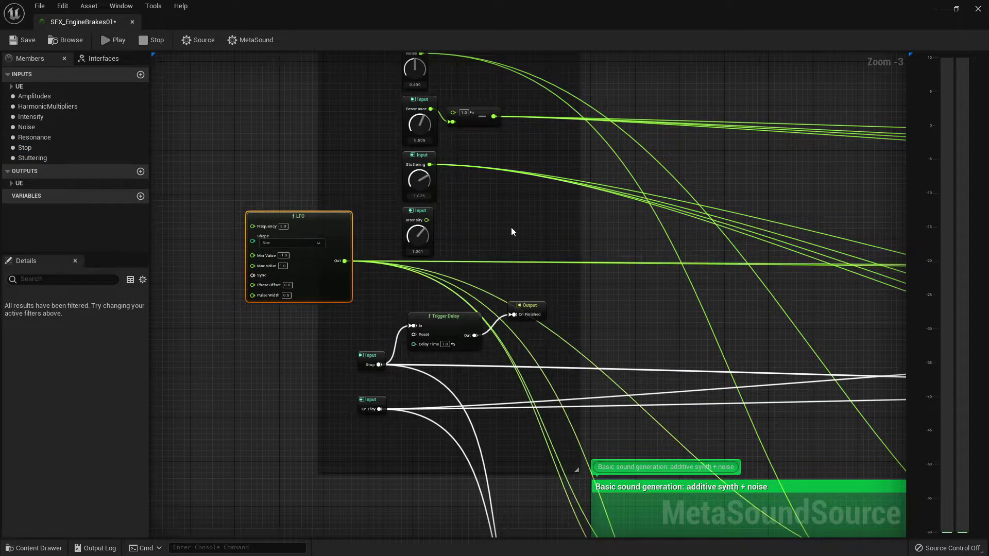
key("space")
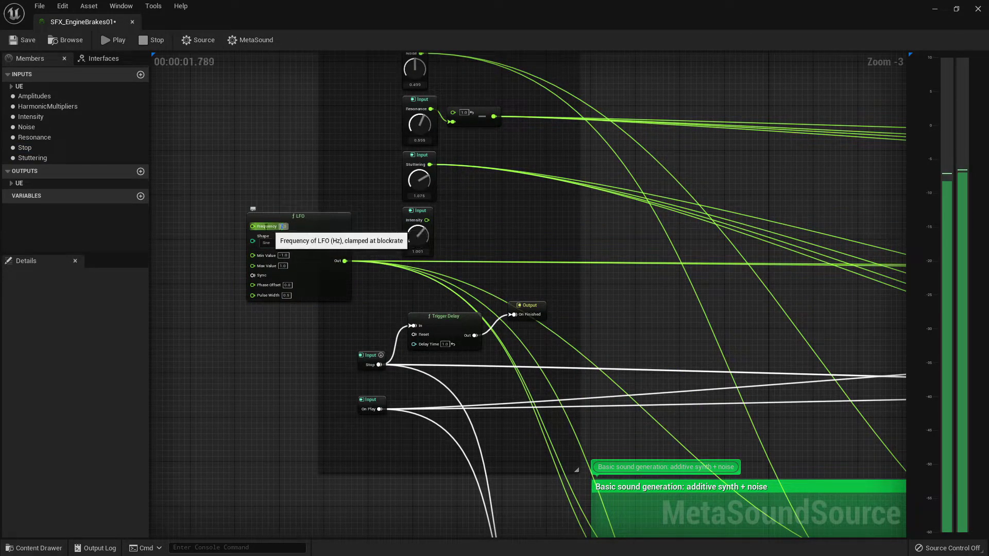
- Try LFO Min 0 and Max 1.6, then Min 0.1, and lower the Frequency below 1 Hz
left_click(283, 255)
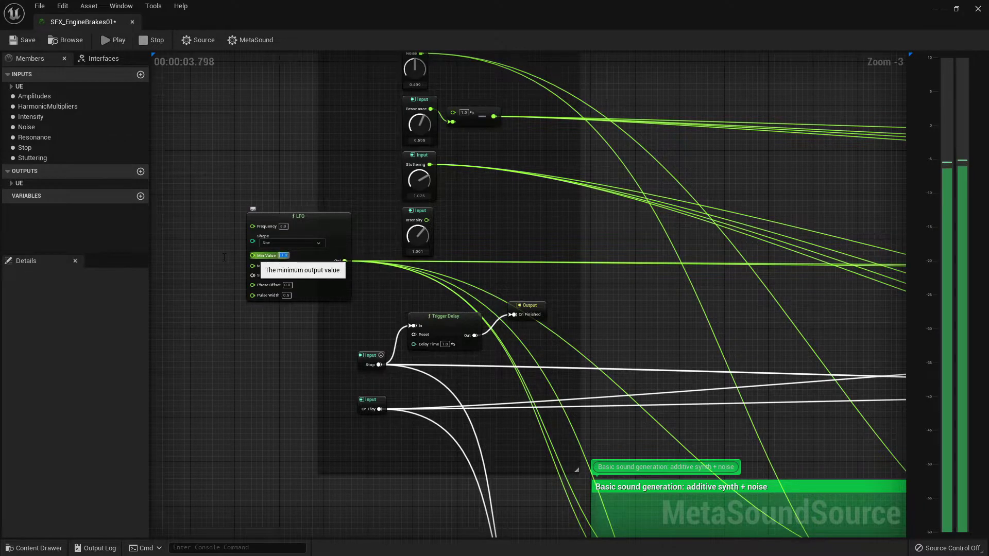
type("0")
key("Tab")
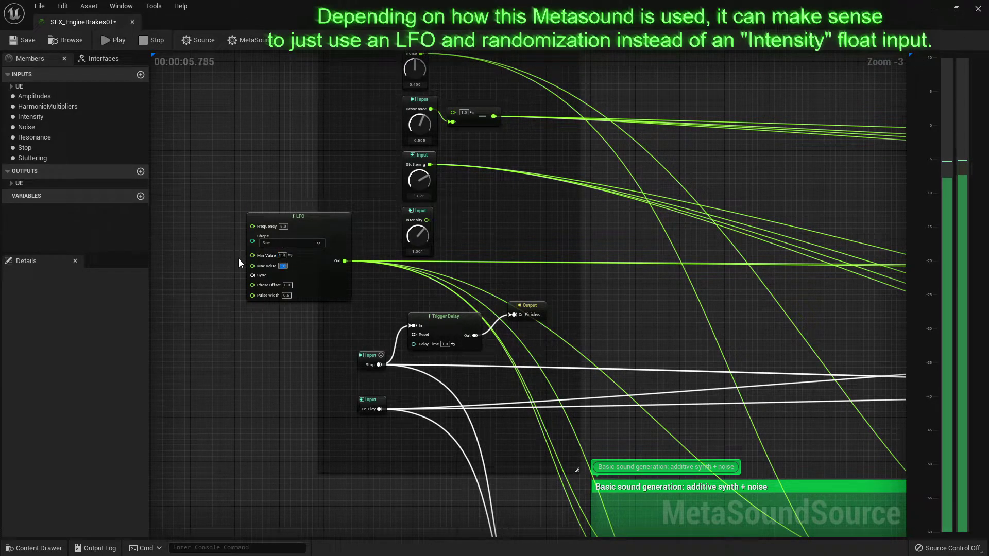
type("1.6")
key("Return")
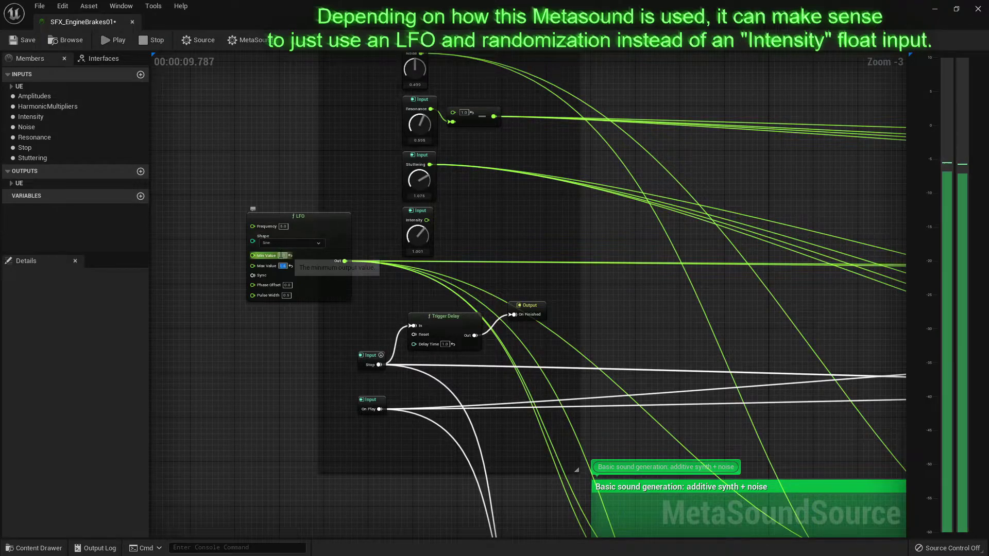
left_click(282, 256)
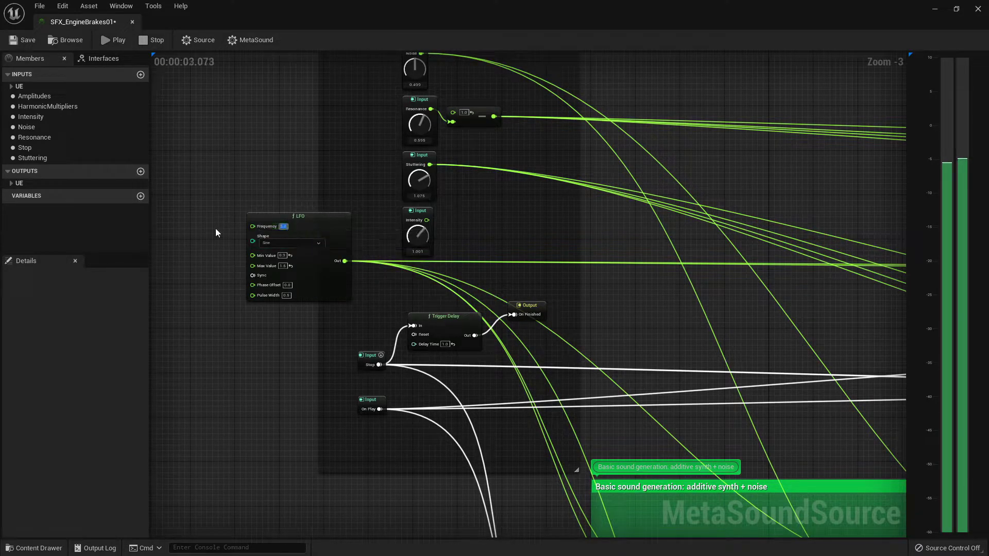
type("0.1")
left_click(282, 266)
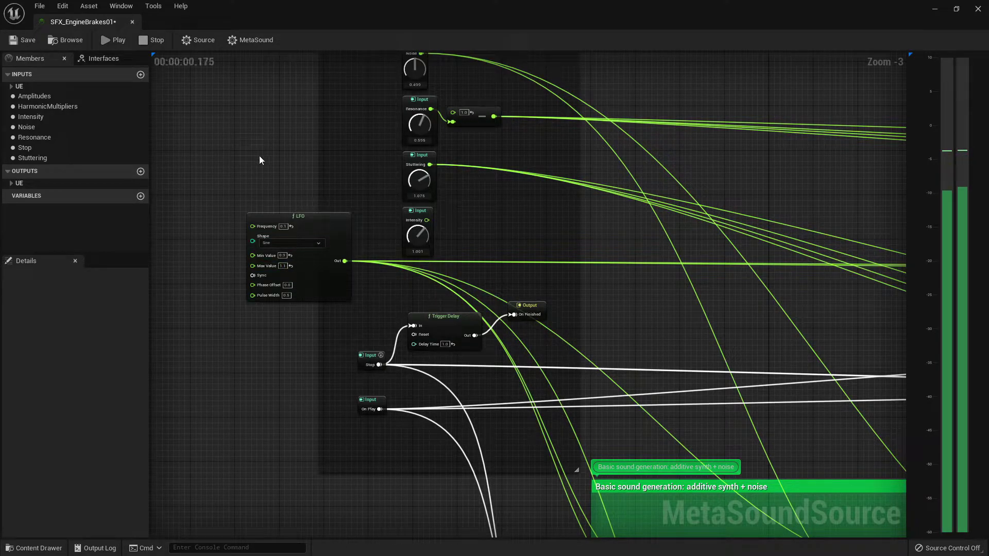
left_click(283, 226)
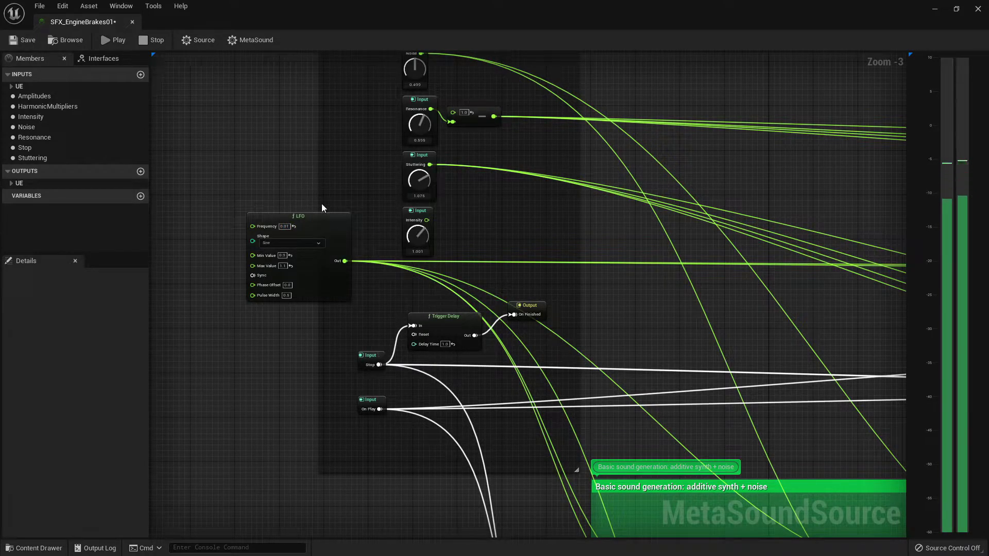
scroll(294, 186, "down", 1)
right_click_drag(294, 187, 321, 198)
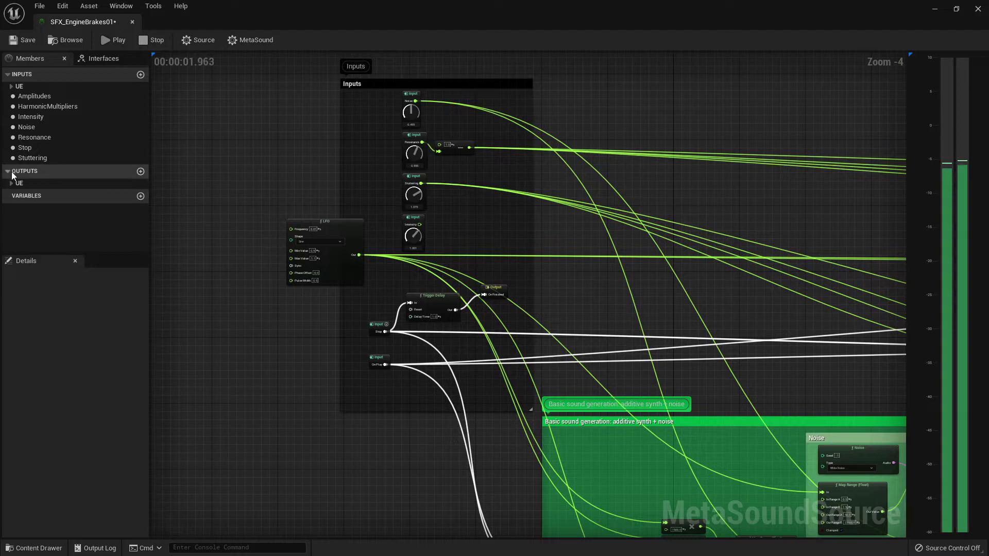
- Give the LFO a 0.8–1.2 range at 0.05 Hz, preview the patch, and stop it via the Stop input
scroll(323, 246, "up", 4)
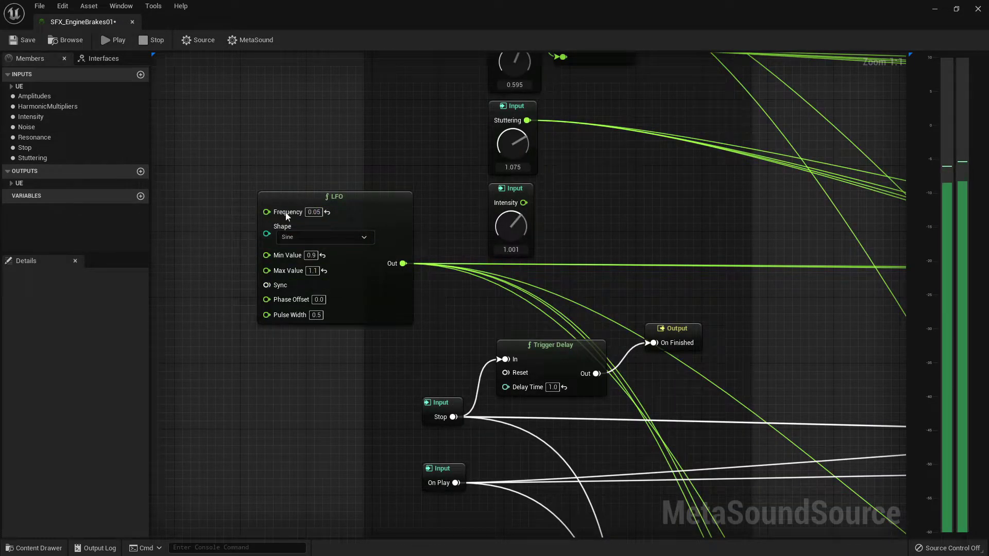
key("space")
left_click_drag(311, 271, 317, 271)
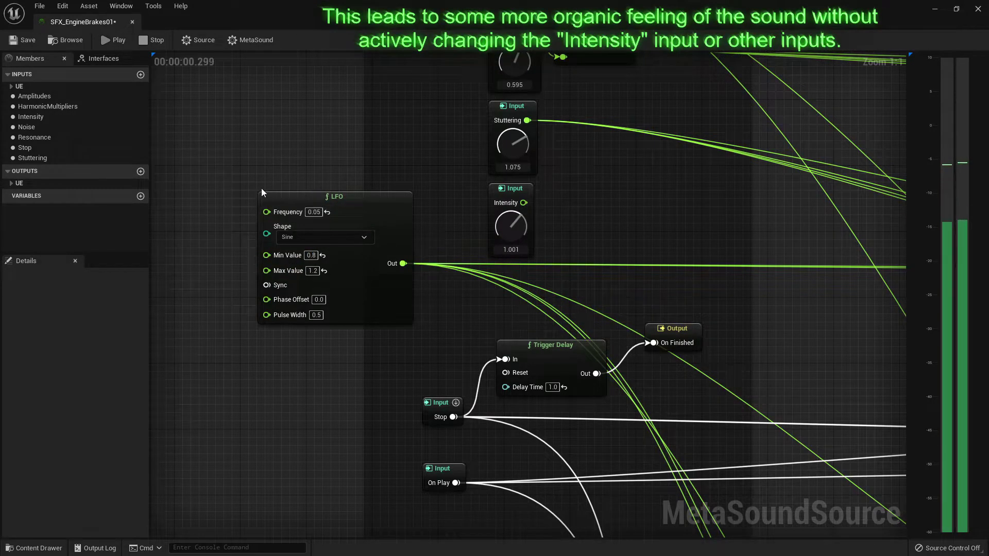
scroll(259, 186, "down", 2)
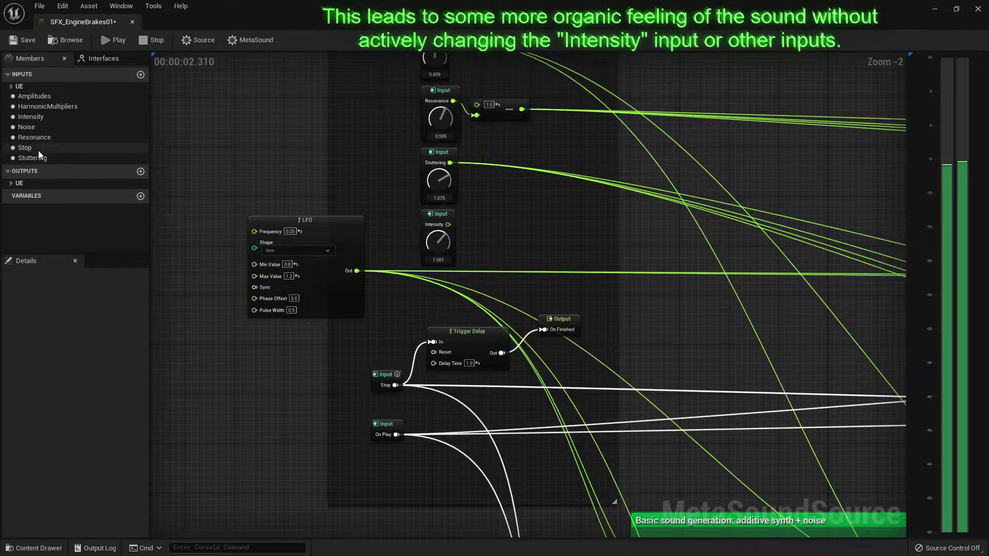
left_click(38, 150)
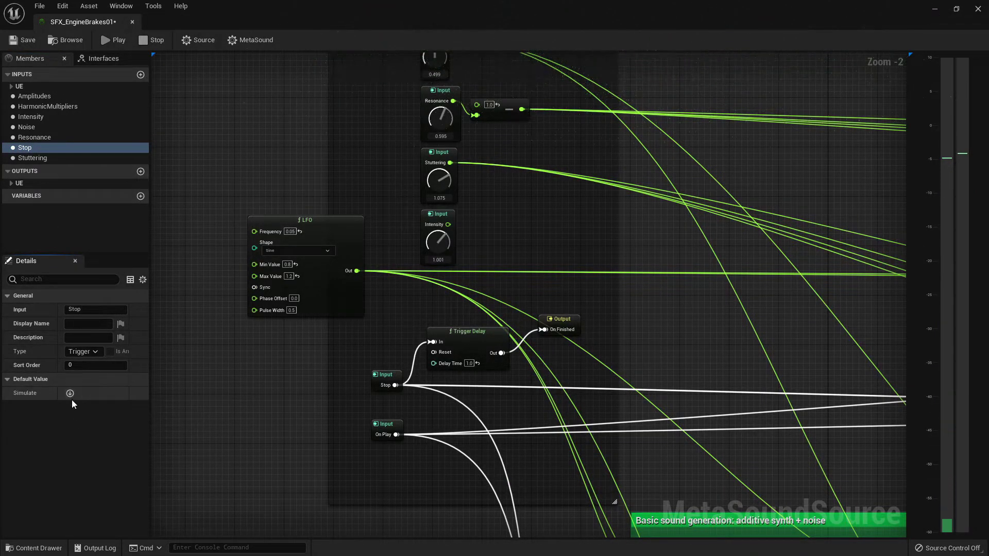
key("space")
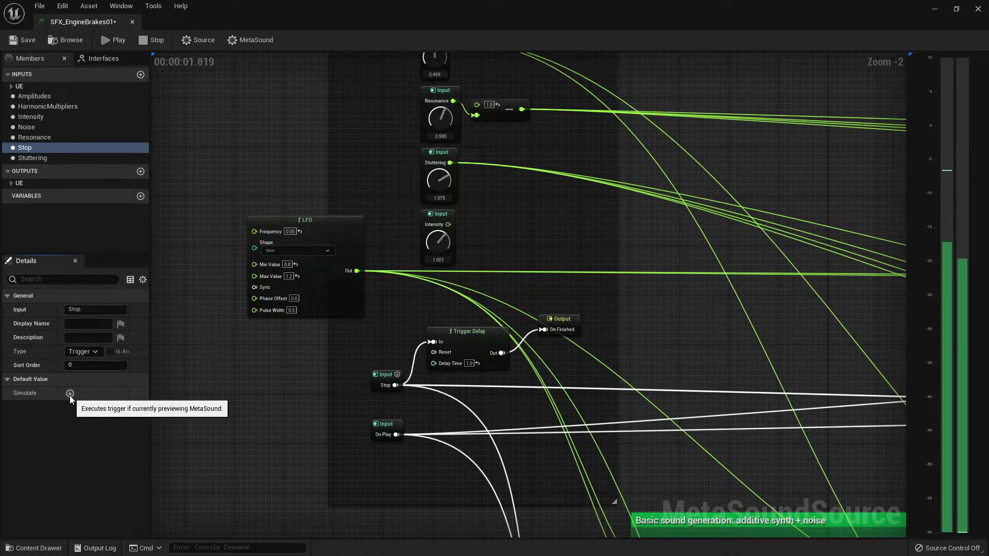
key("space")
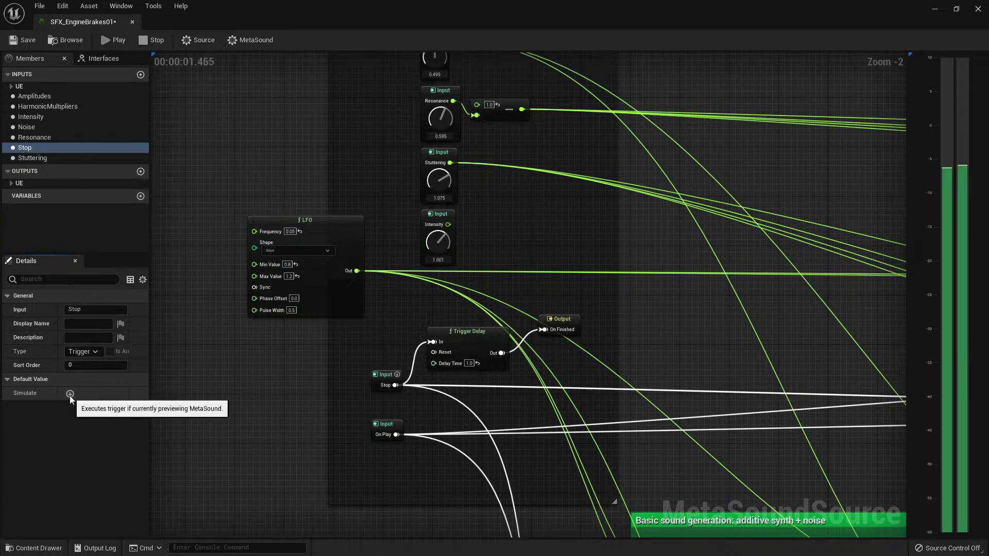
scroll(279, 351, "down", 1)
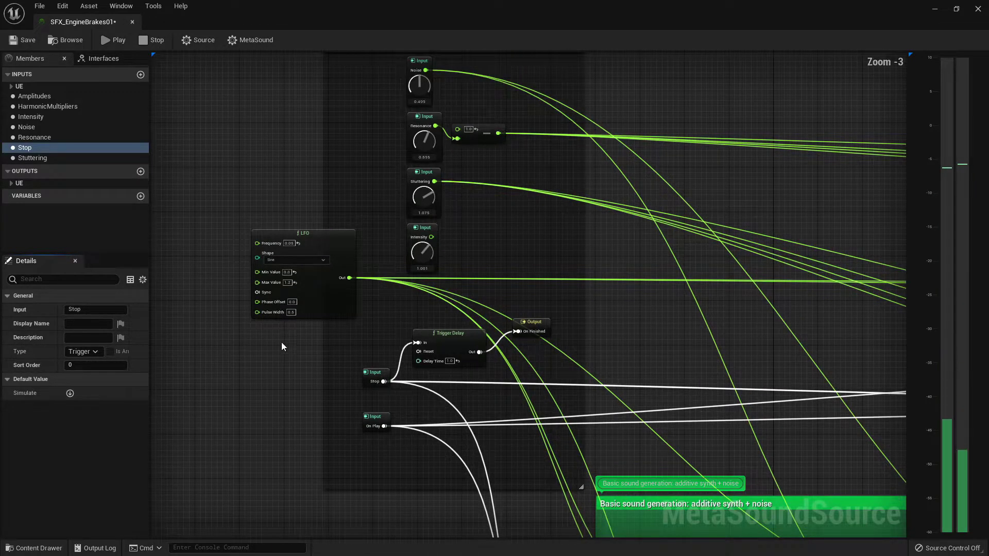
- Add a Random (Float) node above the LFO and feed its value into a new Multiply (Float) node
scroll(283, 201, "up", 1)
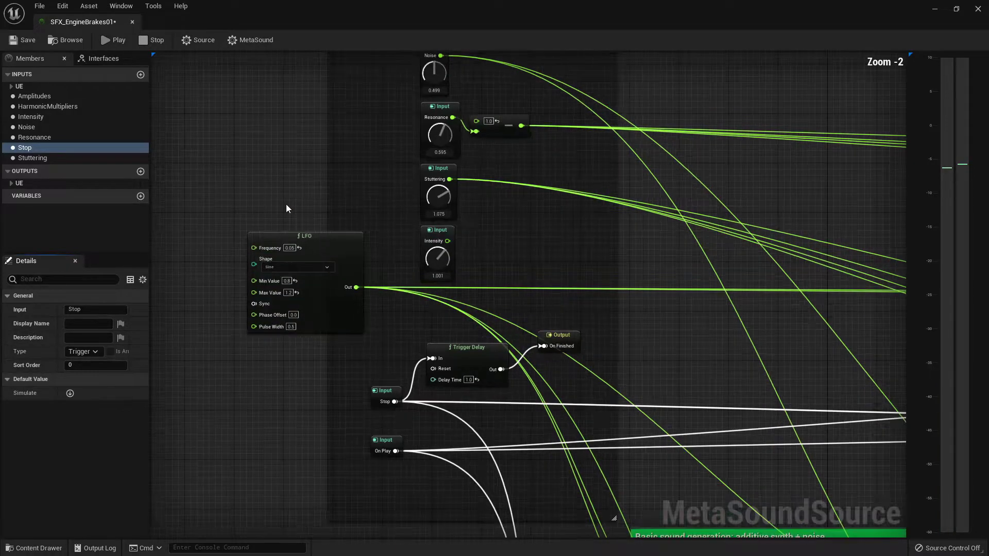
right_click(253, 186)
type("random")
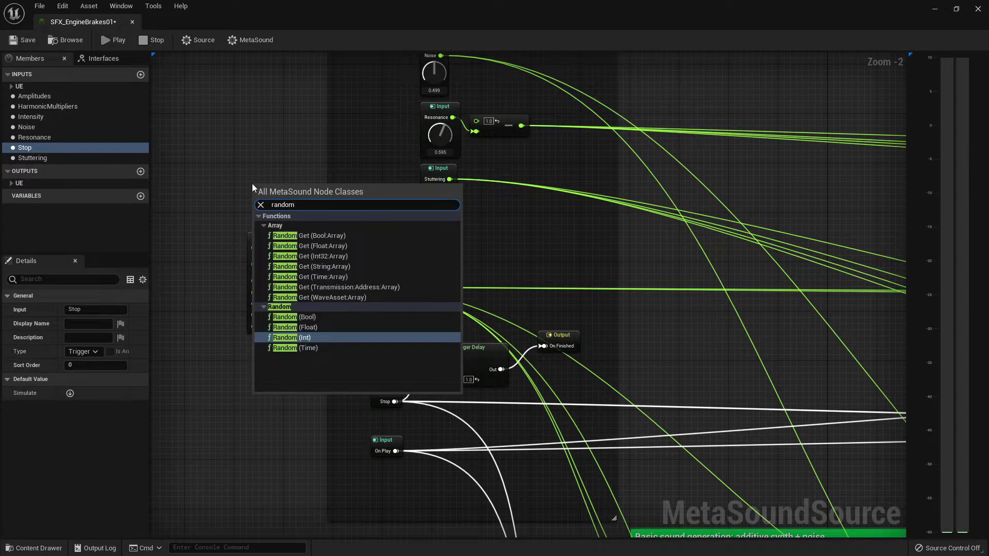
key("Up")
key("Return")
left_click_drag(288, 200, 277, 160)
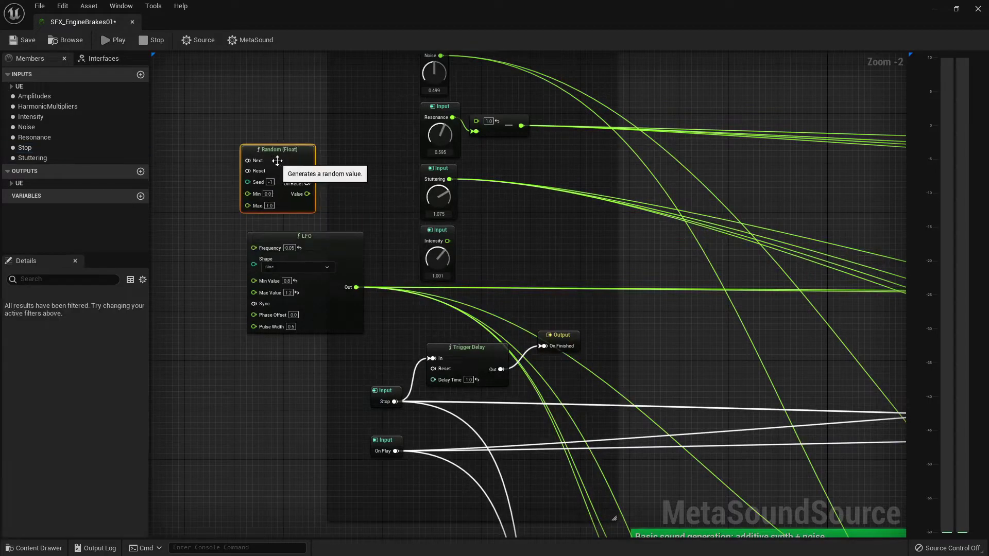
left_click_drag(309, 197, 344, 208)
type("mul")
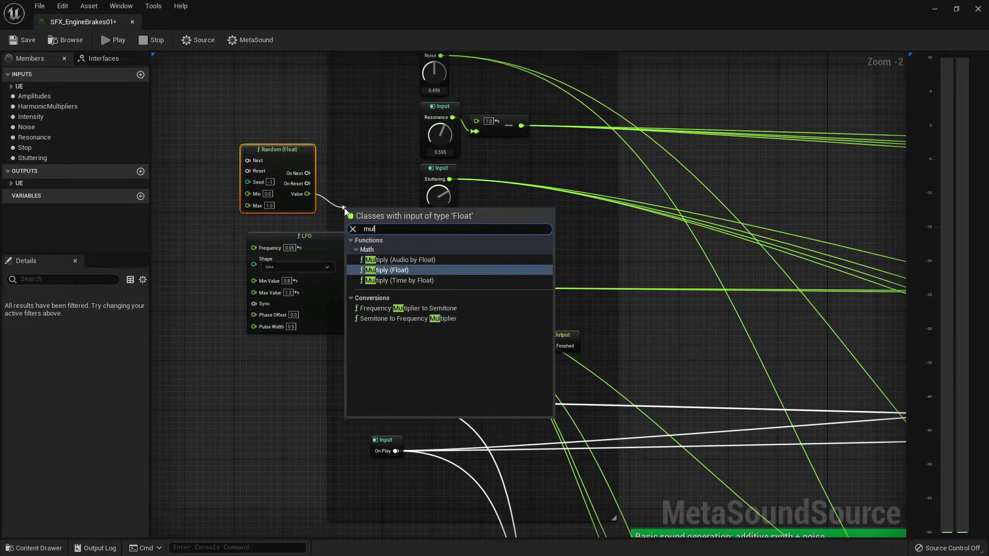
key("Return")
- Wire the LFO output into the Multiply's second input and trigger the random node's Next from On Play
mouse_move(349, 253)
left_mouse_down()
mouse_move(300, 251)
mouse_move(390, 220)
mouse_move(314, 283)
left_mouse_up()
scroll(213, 190, "down", 1)
mouse_move(213, 190)
right_mouse_down()
mouse_move(326, 266)
mouse_move(255, 229)
right_mouse_up()
scroll(326, 266, "down", 1)
scroll(350, 238, "down", 1)
scroll(345, 237, "down", 1)
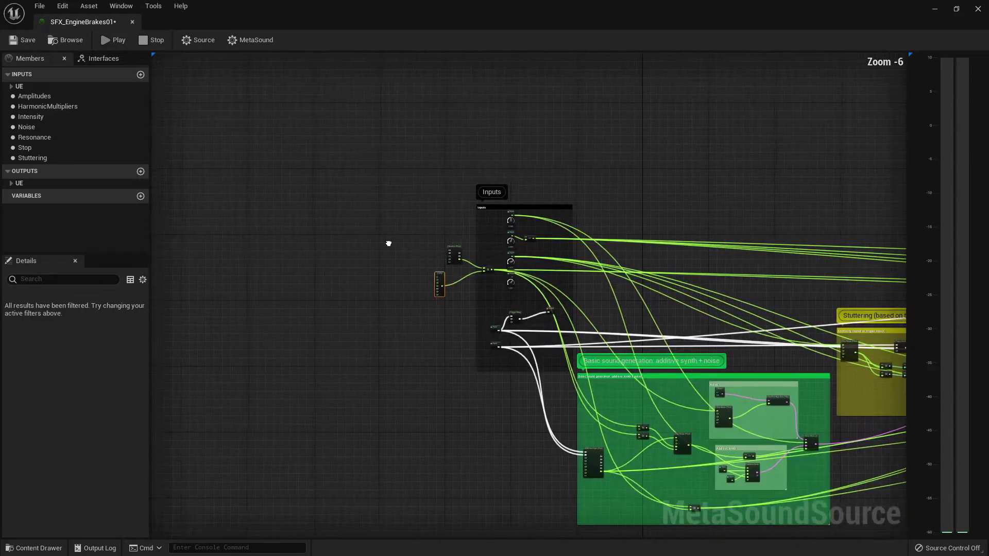
scroll(255, 228, "up", 5)
right_click_drag(578, 510, 578, 309)
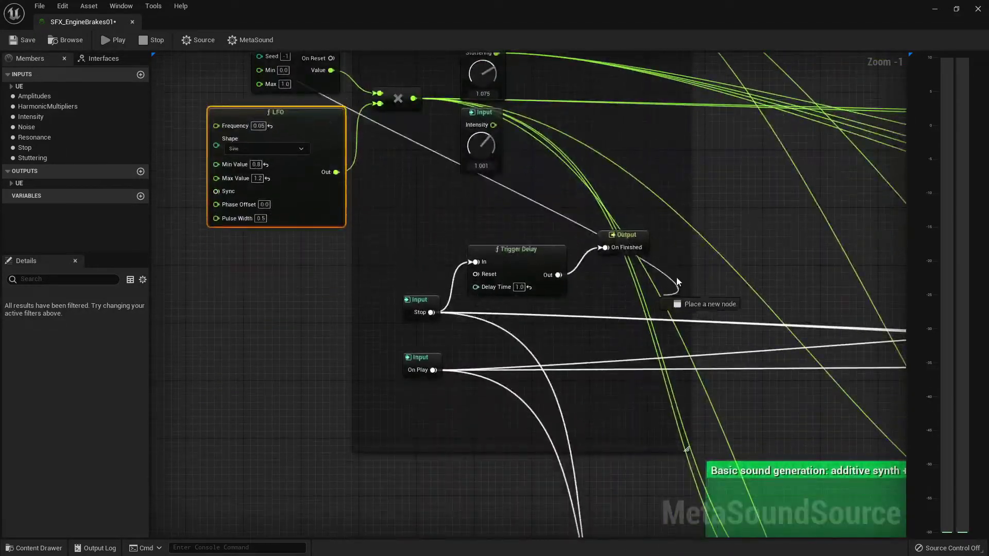
left_click_drag(578, 309, 434, 372)
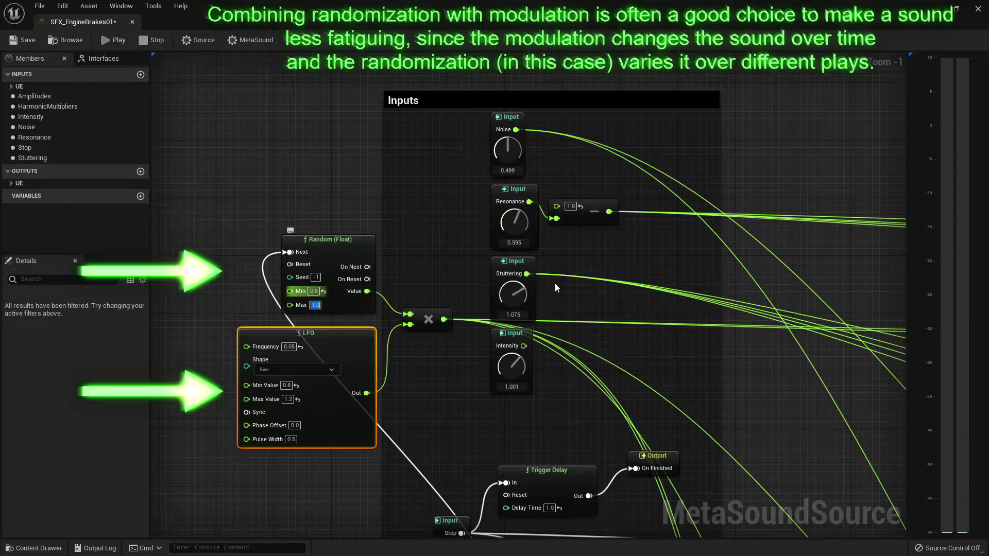
- Set the Random (Float) range to 0.8–1.2 and start previewing the sound
key("Return")
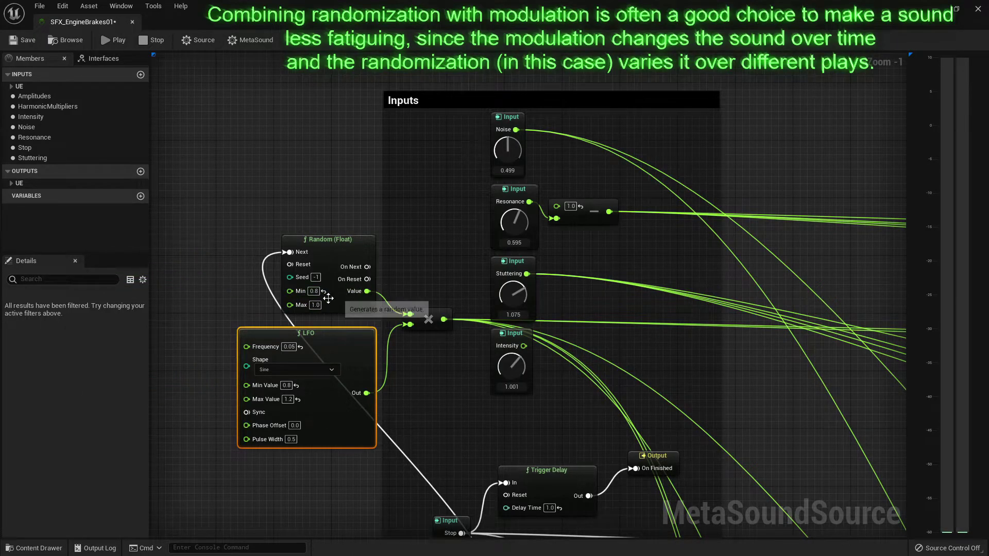
left_click(315, 305)
type("1.2")
left_click(308, 134)
key("space")
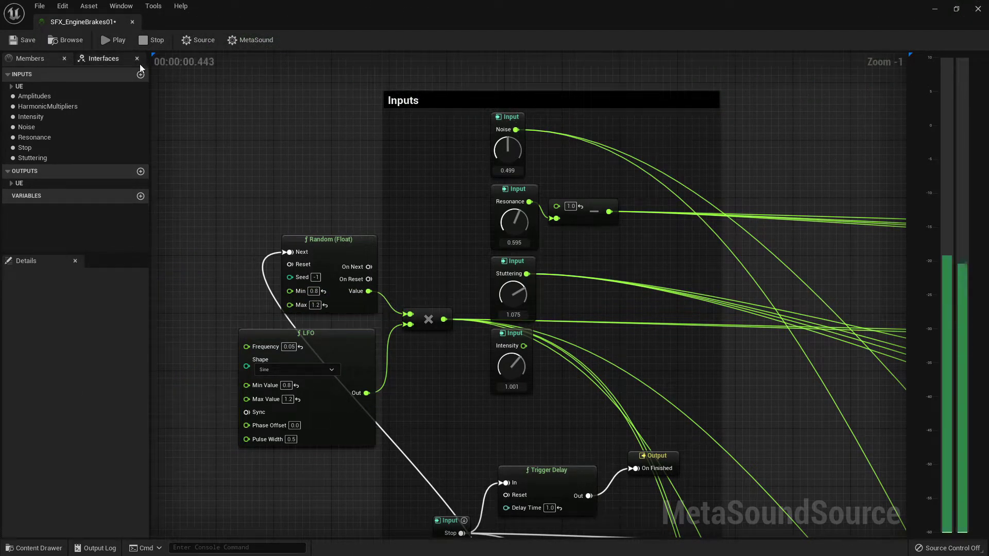
key("space")
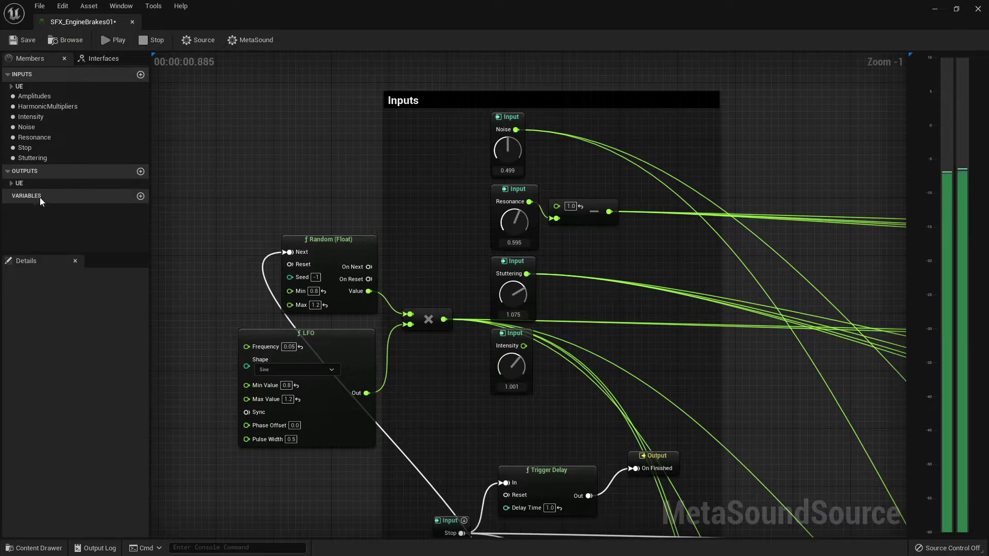
- Stop the preview with the Stop input's trigger, then replay the sound and stop it again
left_click(30, 147)
left_click(71, 394)
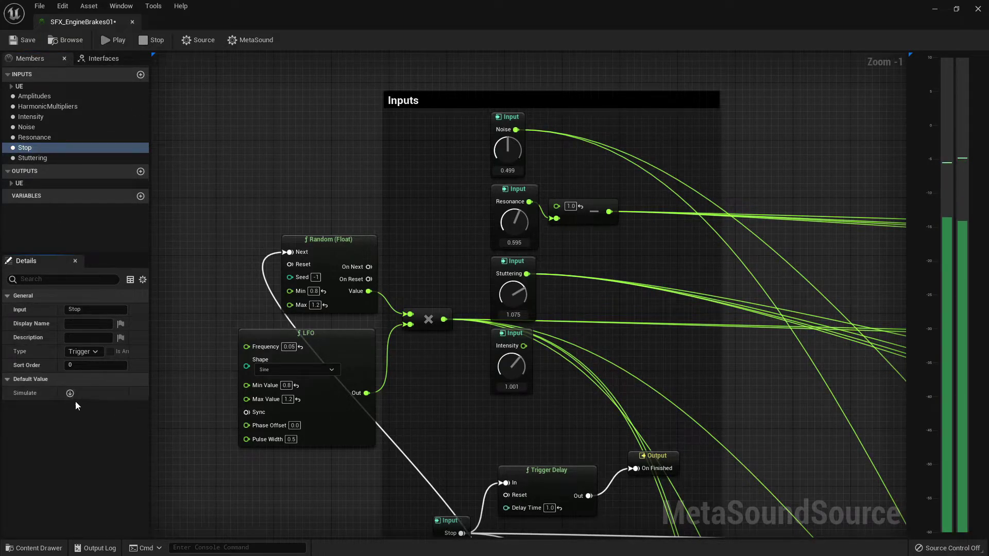
key("space")
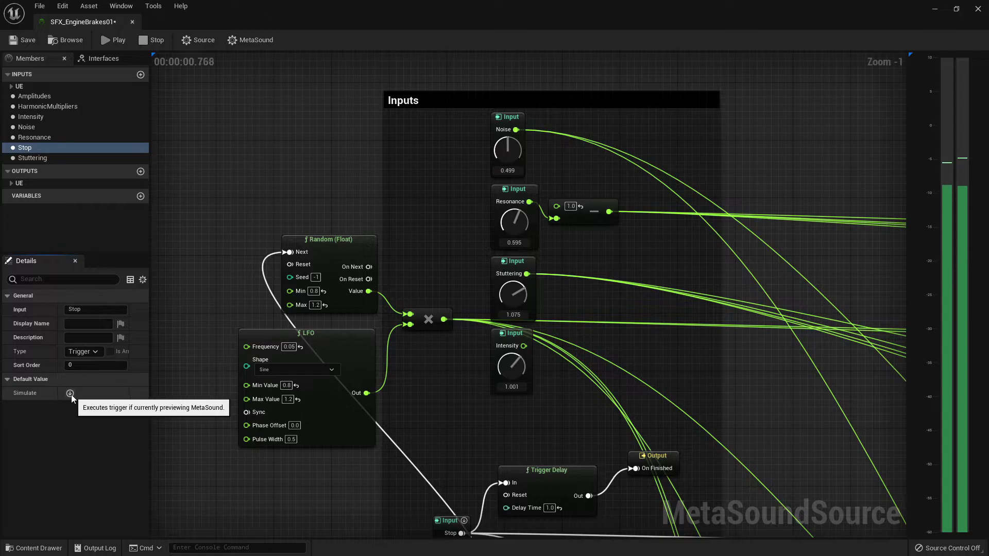
key("space")
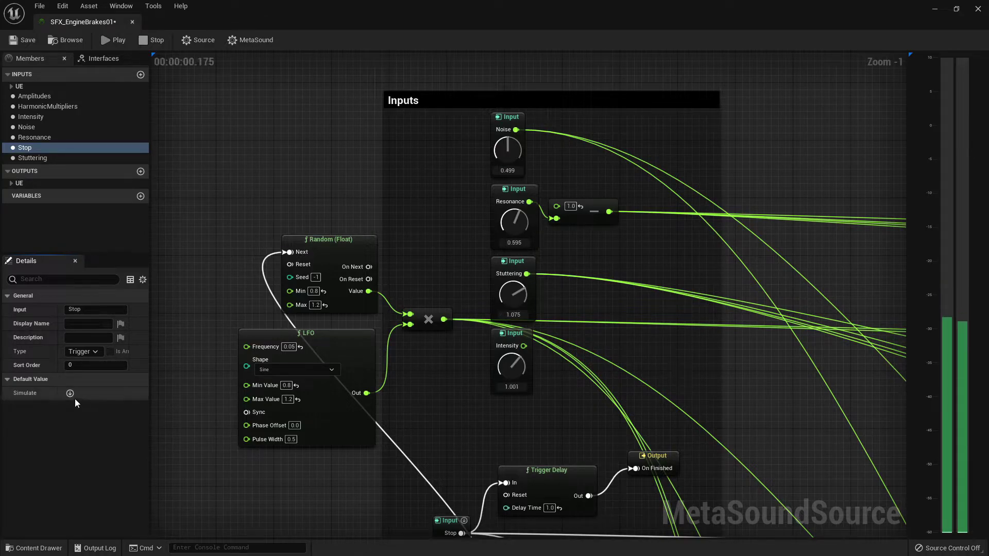
left_click(72, 394)
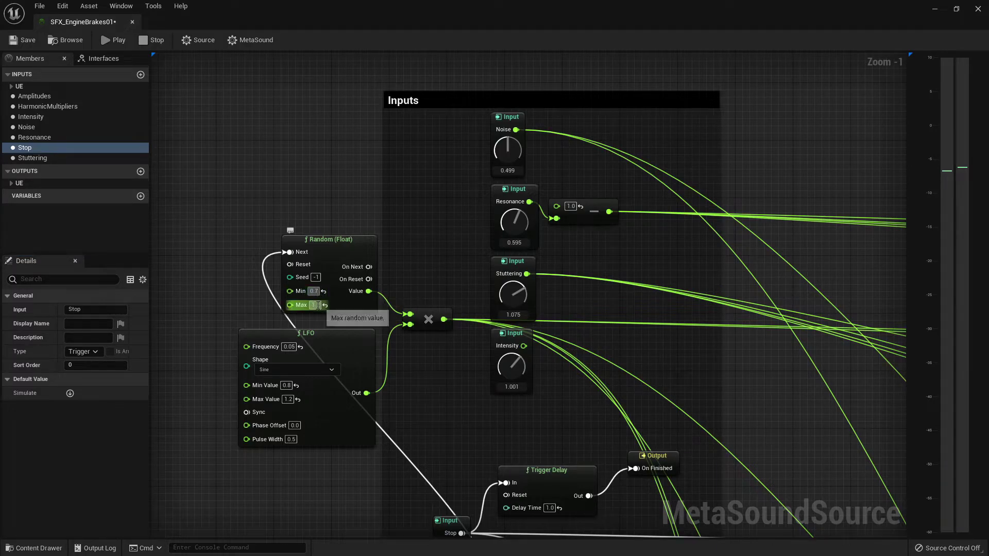
- Lower the Random (Float) minimum to 0.7 and stop the running previews with the Stop trigger
type("7")
key("Tab")
left_click(70, 394)
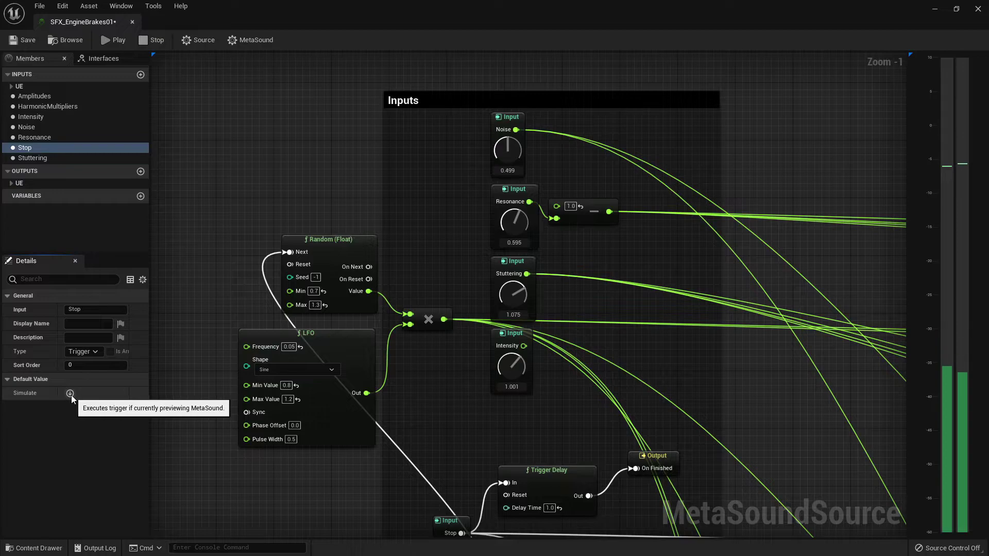
left_click(71, 394)
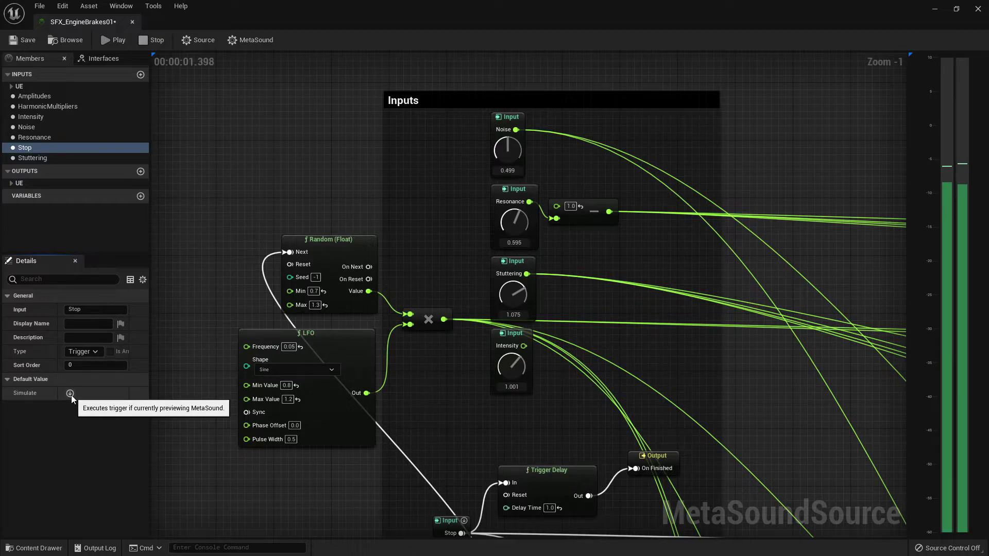
left_click(71, 395)
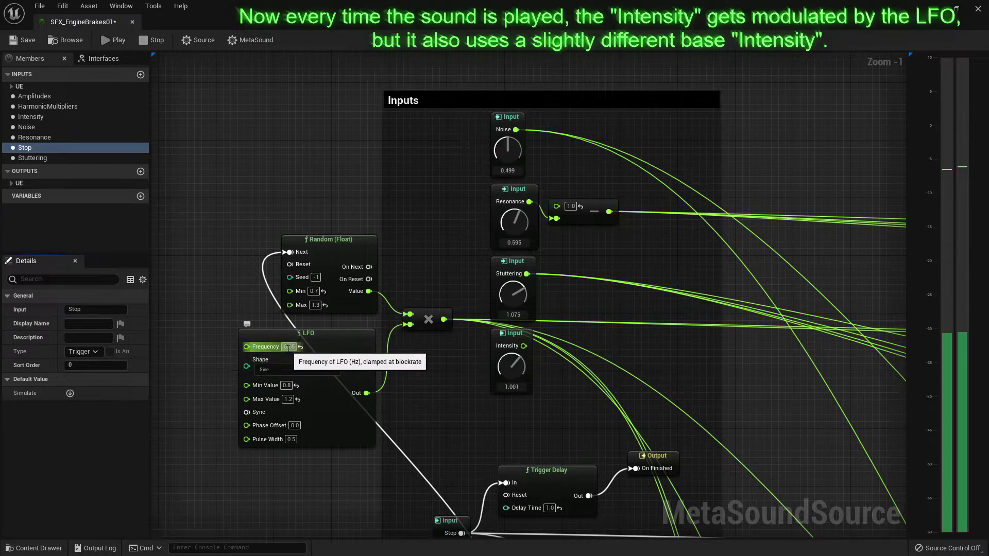
type("0.2")
- Raise the LFO frequency to 0.2 and preview the result, then stop playback
left_click(289, 347)
key("space")
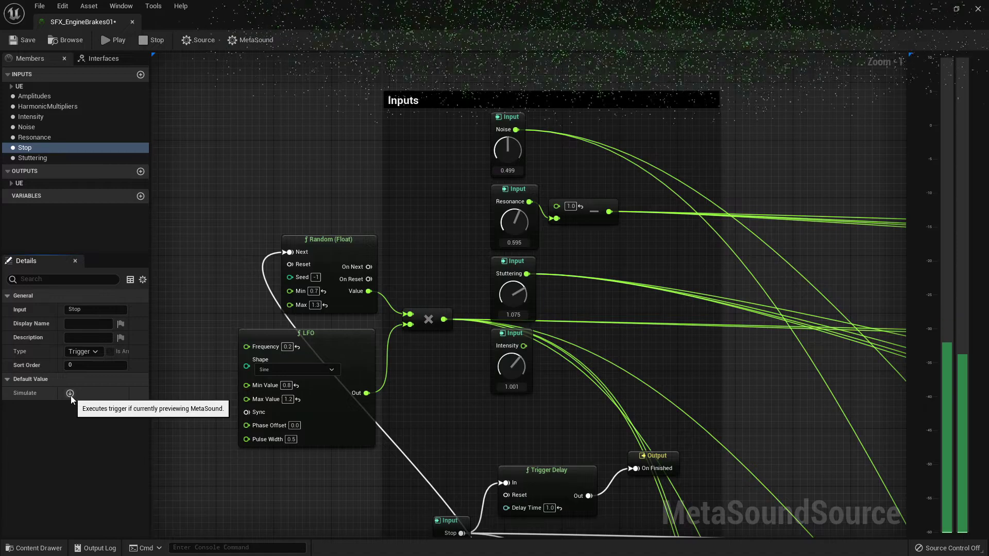
key("space")
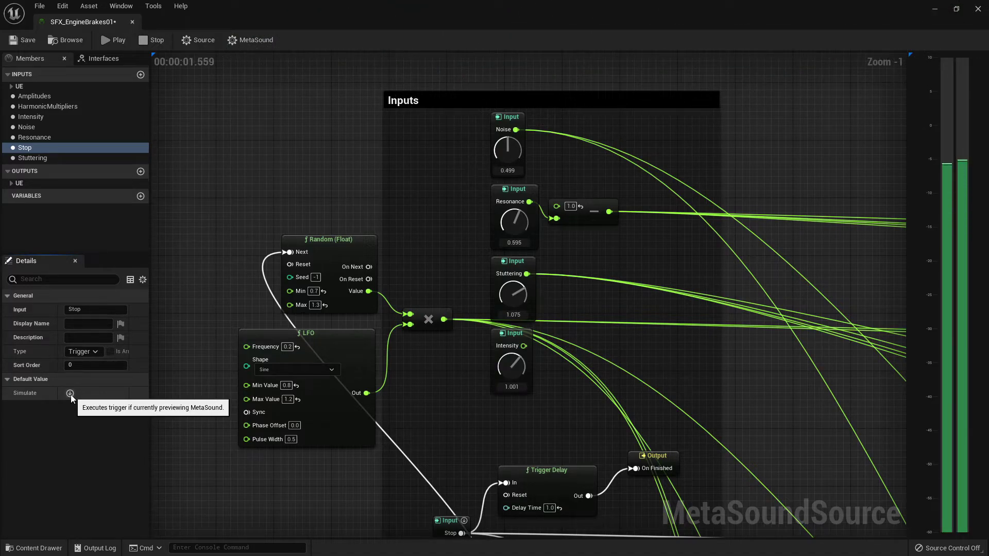
left_click(70, 395)
- Zoom around the Inputs area of the graph and pan toward the reverbs group
scroll(274, 178, "down", 4)
scroll(275, 178, "down", 2)
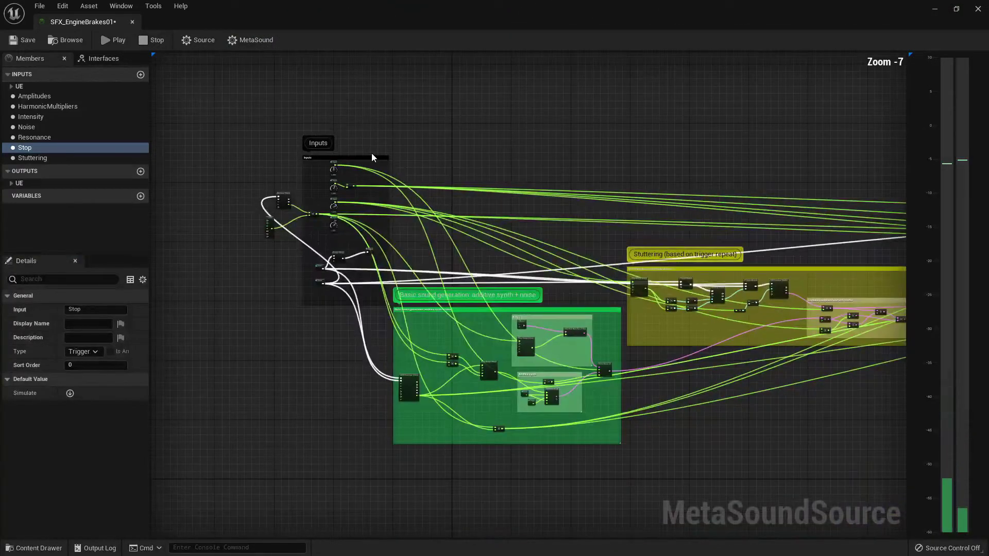
scroll(328, 199, "up", 4)
scroll(297, 253, "up", 1)
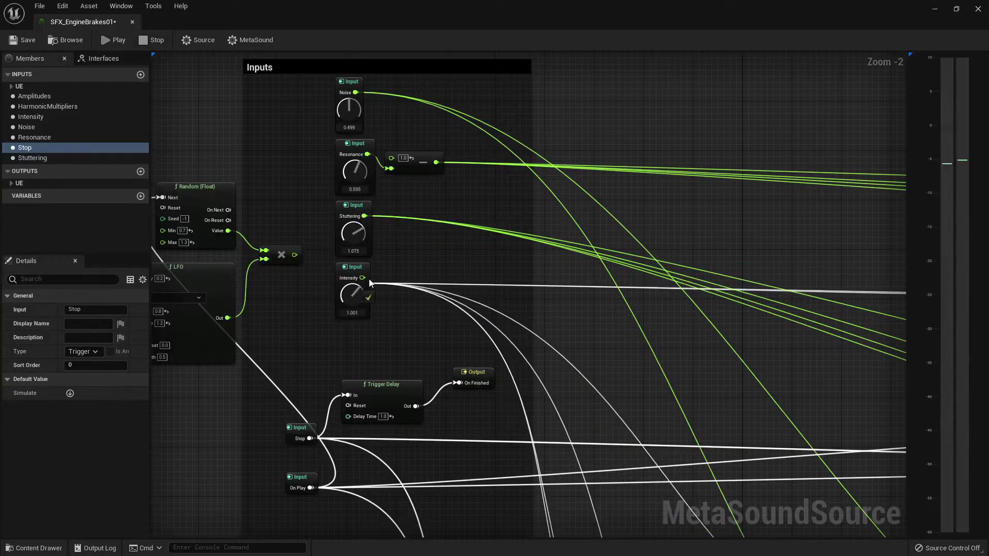
scroll(259, 219, "down", 6)
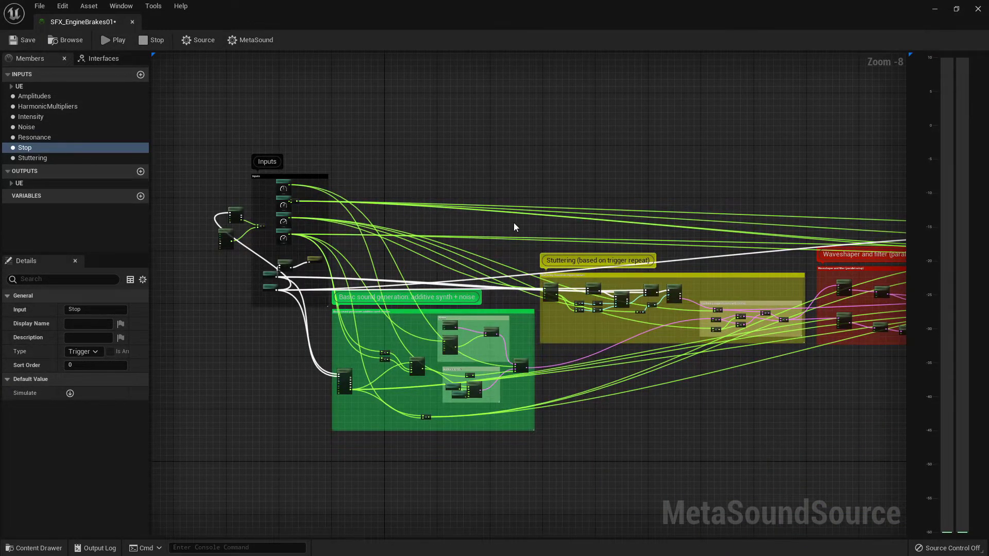
right_click_drag(514, 227, 316, 256)
scroll(317, 256, "down", 2)
scroll(317, 255, "down", 1)
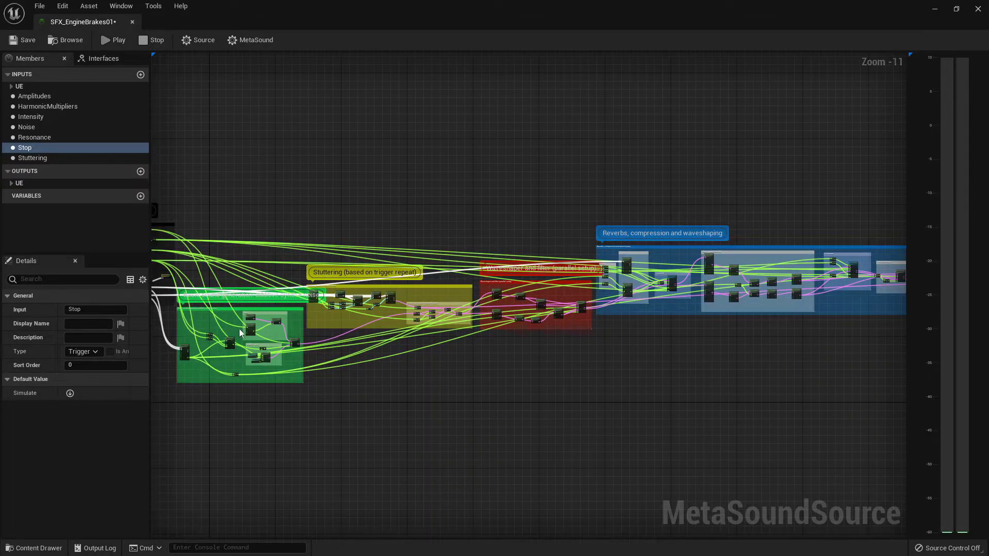
scroll(239, 329, "up", 4)
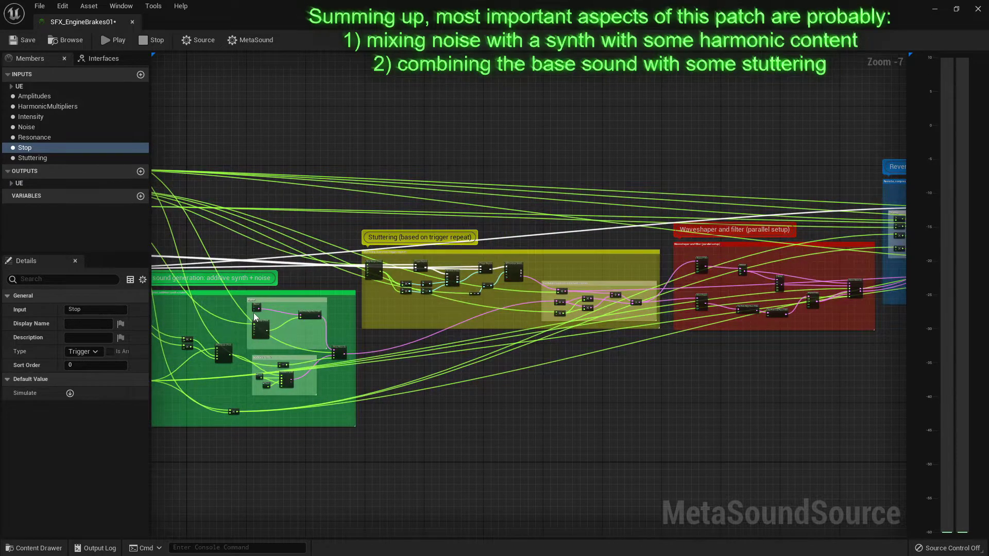
scroll(253, 313, "up", 4)
- Pan from the Noise and Additive synth nodes across the Stuttering and Waveshaper groups to Reverbs
right_click_drag(438, 420, 401, 275)
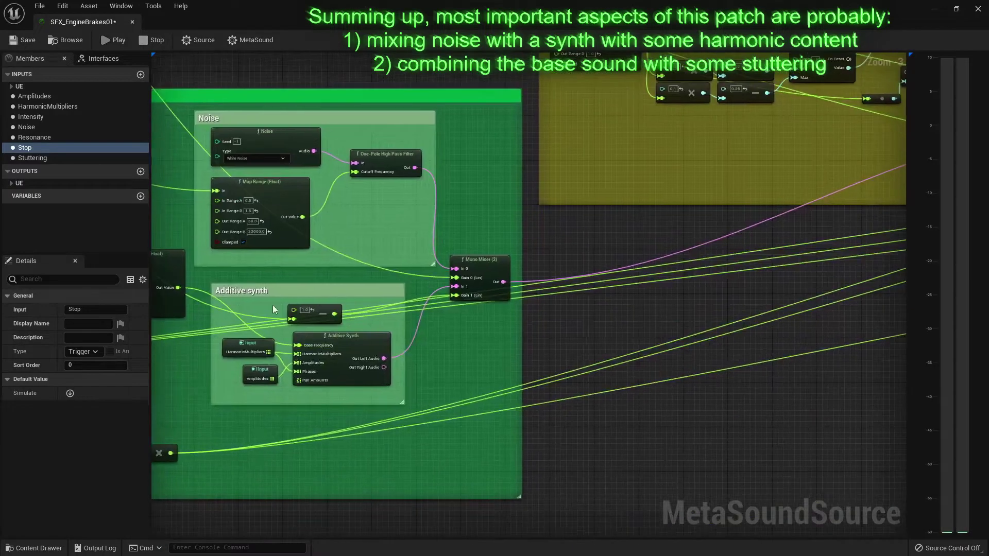
scroll(503, 323, "down", 2)
right_click_drag(567, 278, 225, 439)
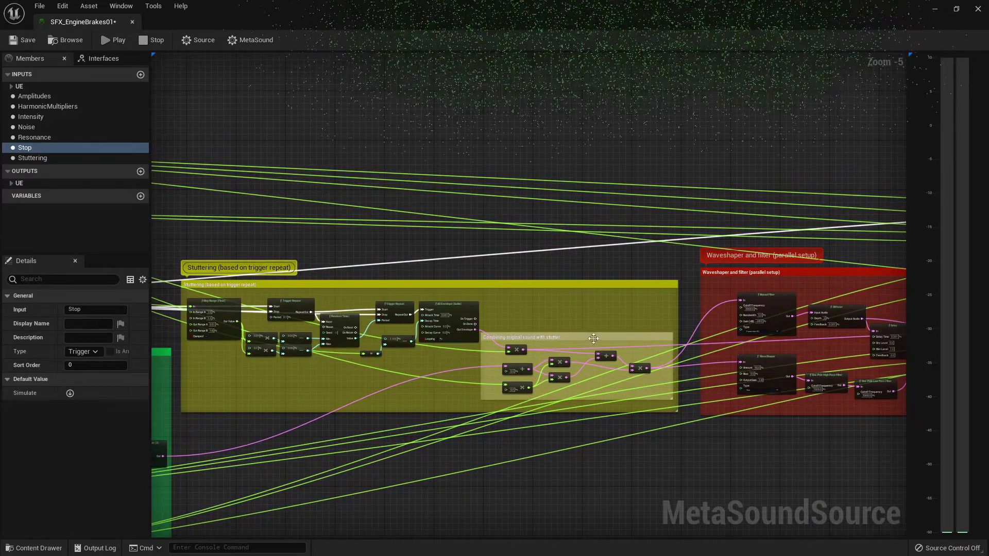
right_click_drag(591, 225, 389, 204)
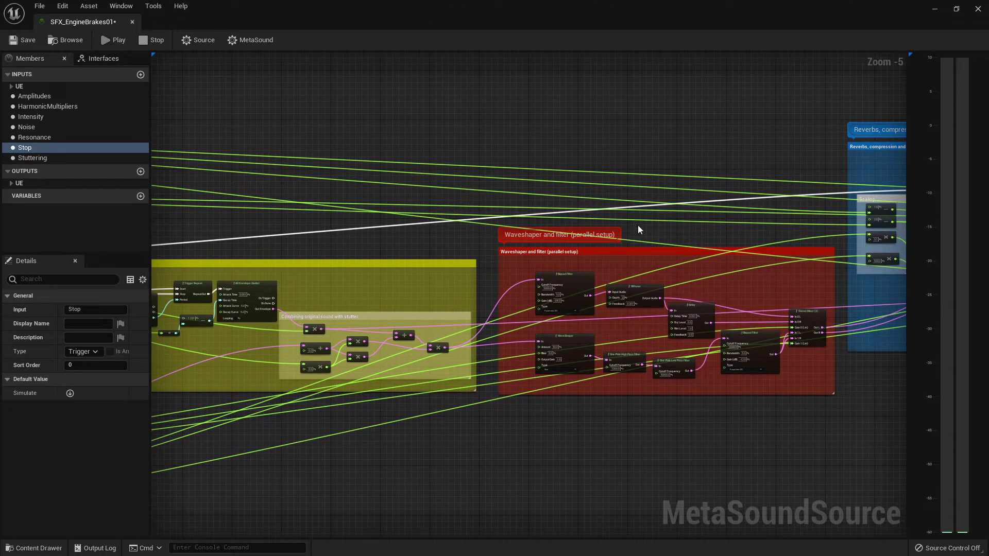
right_click_drag(637, 225, 323, 225)
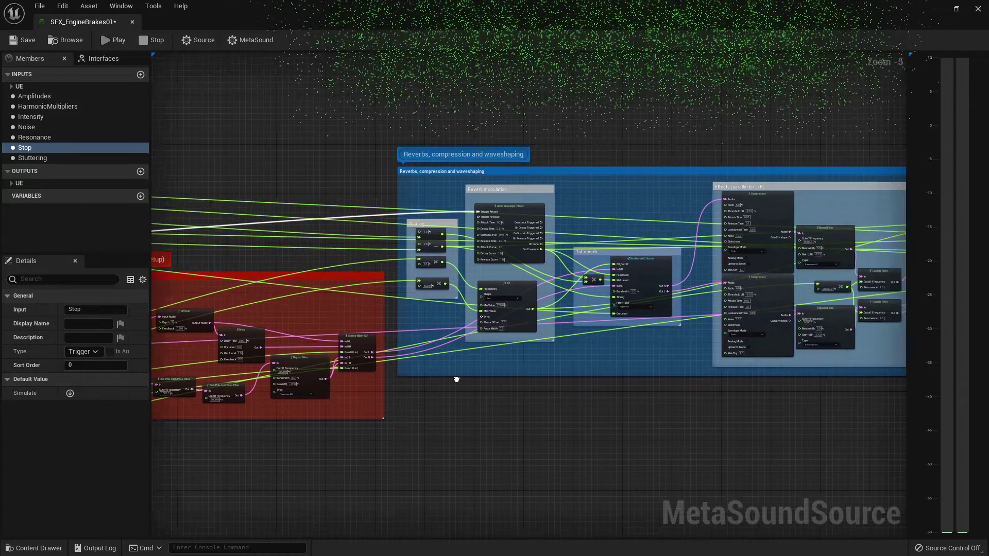
- Pan through the Effects, 2nd reverb and final waveshaper to Output, then zoom out to the whole patch
right_click_drag(539, 335, 165, 393)
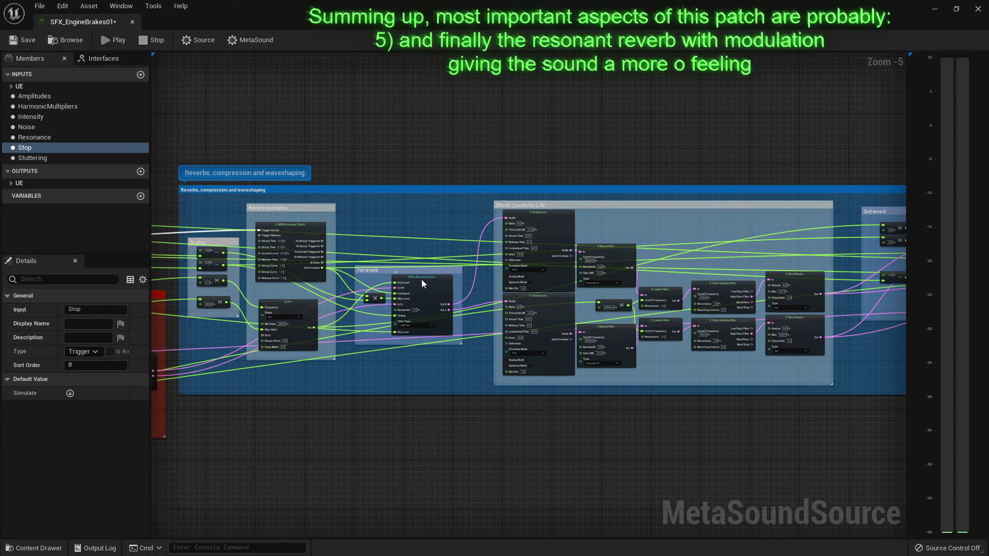
right_click_drag(845, 283, 583, 422)
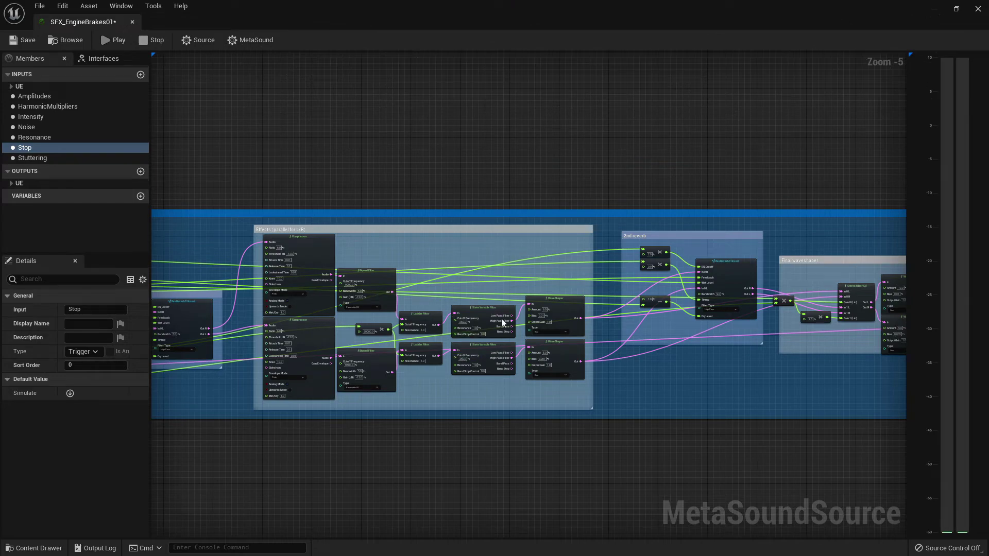
right_click_drag(532, 331, 512, 367)
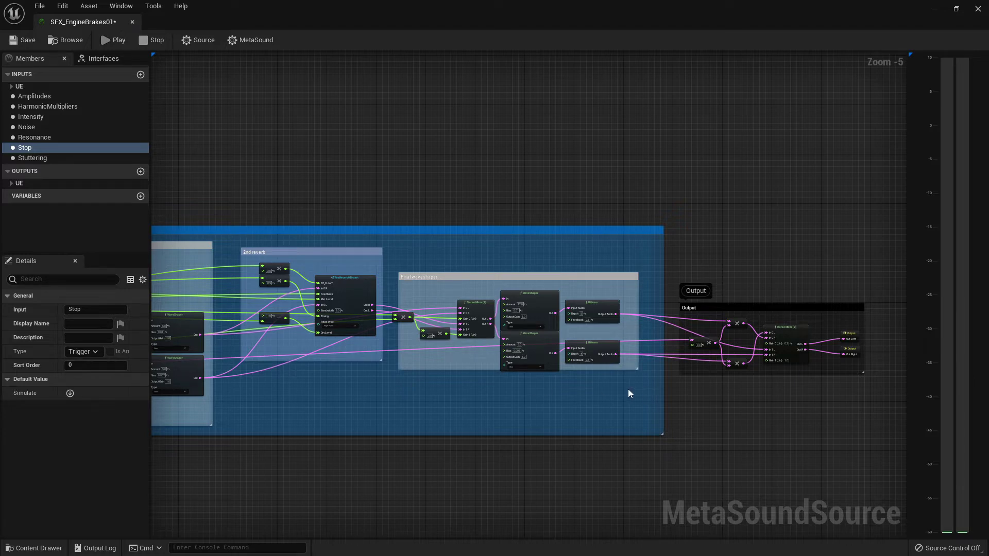
scroll(629, 389, "down", 7)
right_click_drag(535, 393, 695, 284)
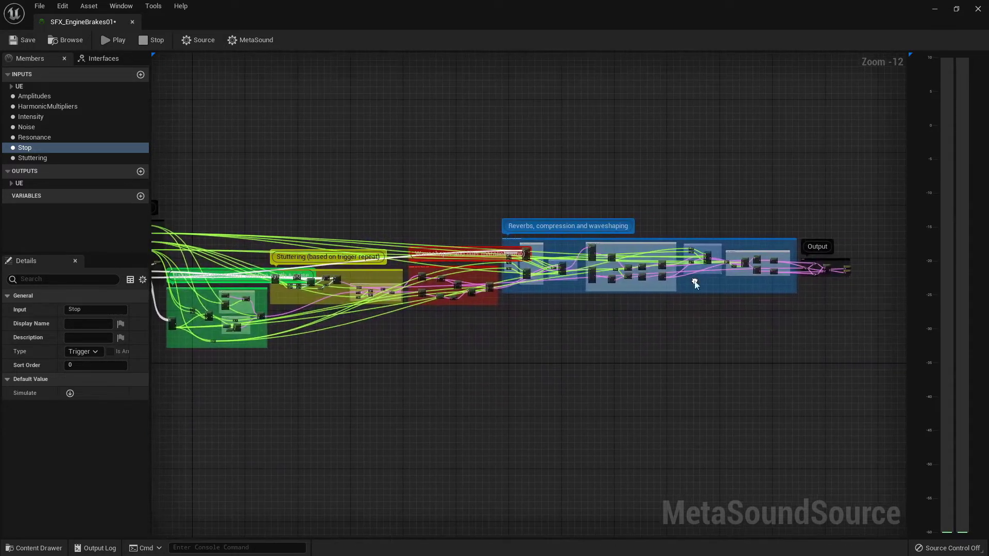
- Play the sound, inspect Resonance and Stuttering, and raise Intensity's default to its 1.5 maximum
key("space")
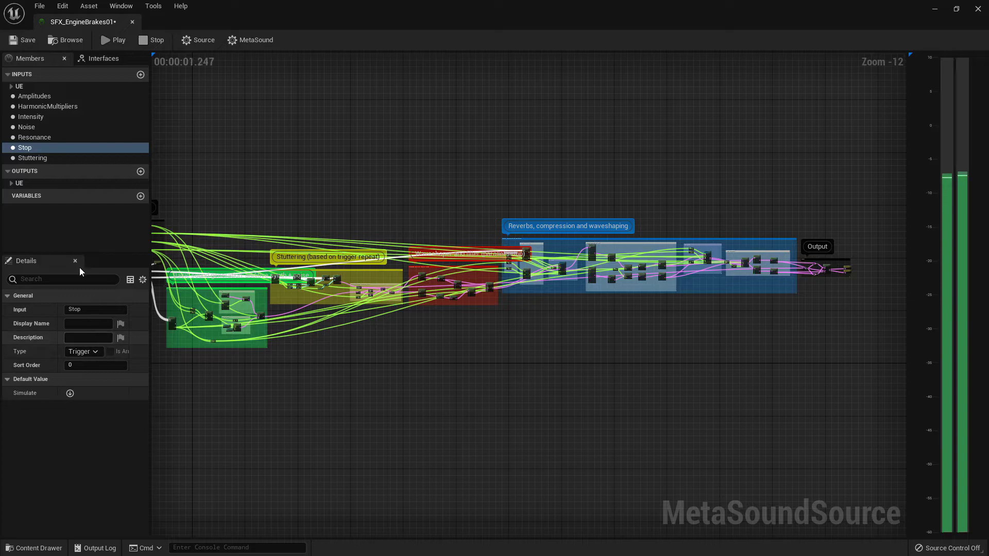
left_click(43, 137)
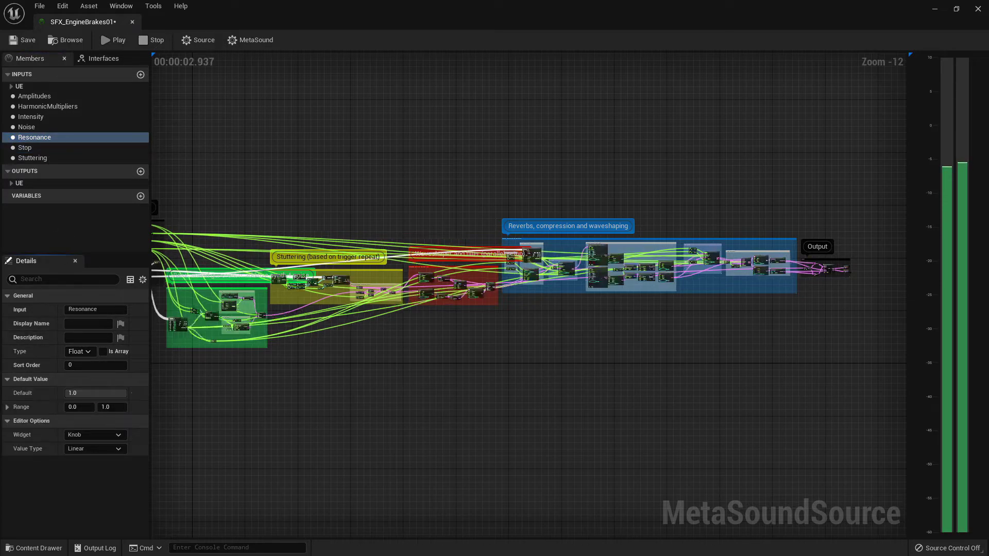
left_click(32, 158)
left_click(83, 393)
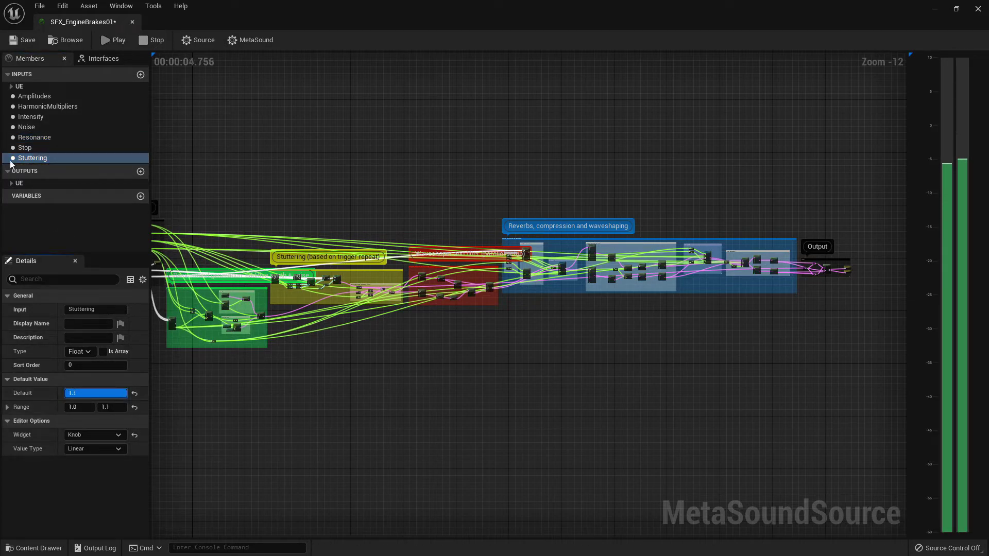
left_click(41, 116)
left_click(83, 393)
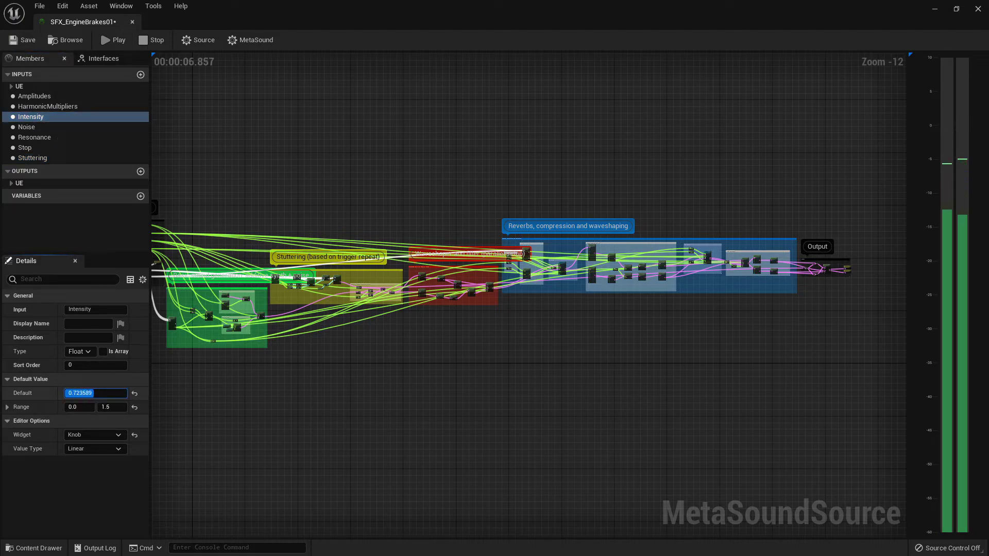
mouse_move(94, 393)
left_mouse_down()
mouse_move(127, 393)
mouse_move(66, 393)
left_mouse_up()
- Check the Resonance and Noise inputs, then lower Intensity's default to about 0.036
left_click(110, 135)
left_click(109, 128)
left_click(31, 118)
right_click(132, 394)
right_click_drag(206, 178, 246, 181)
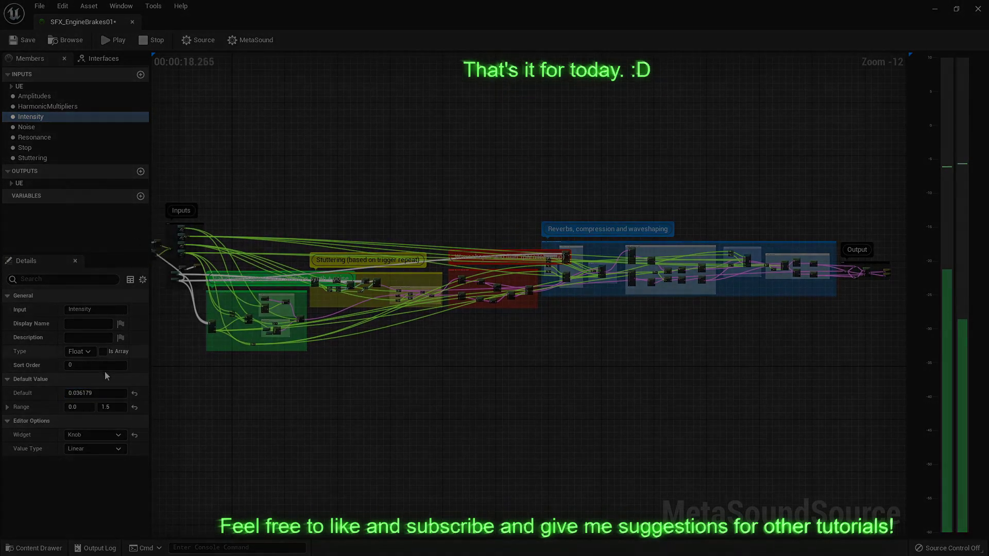